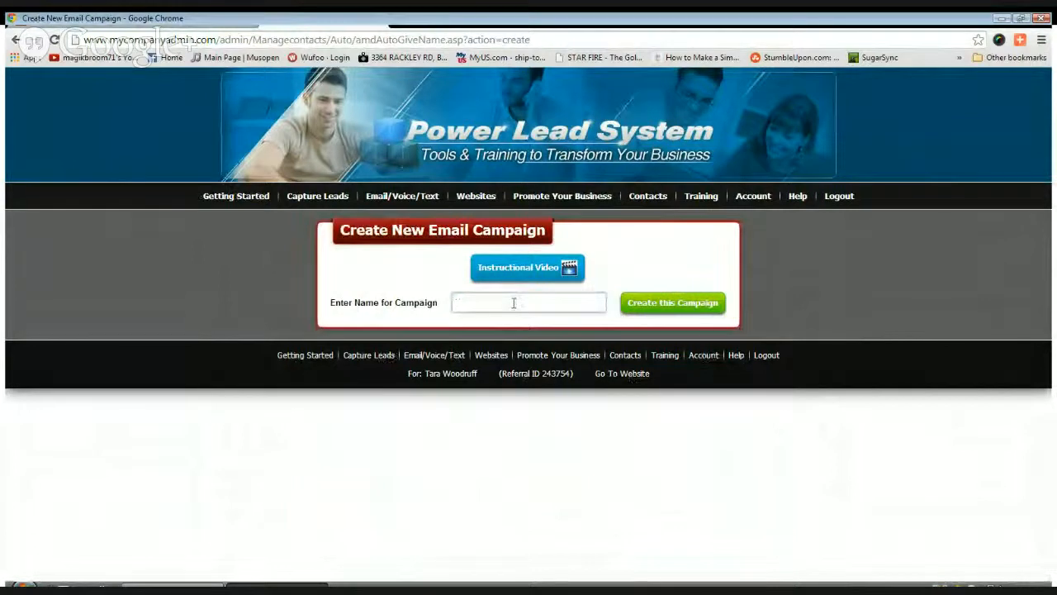
Create an email campaign named UPLIFT TEST, choosing to build it yourself instead of copying one
text(PLIFT)
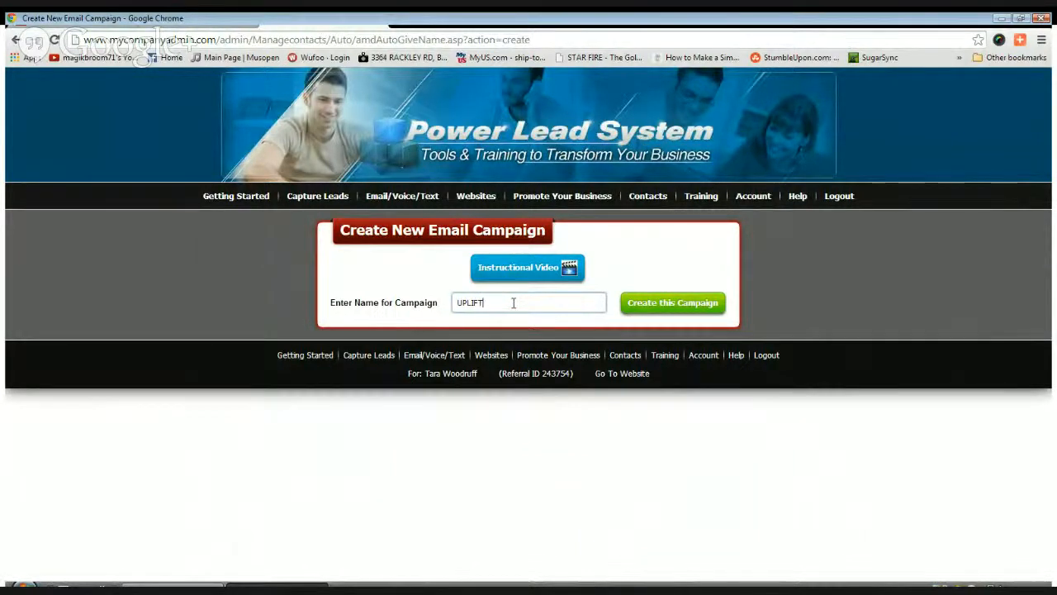
key(Down)
text(TEST)
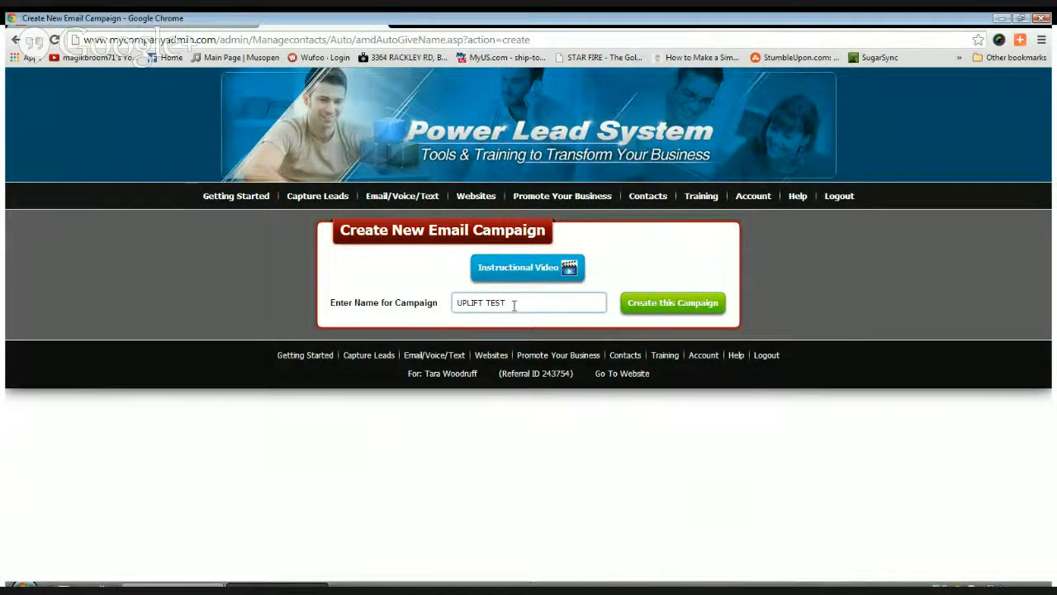
click(655, 304)
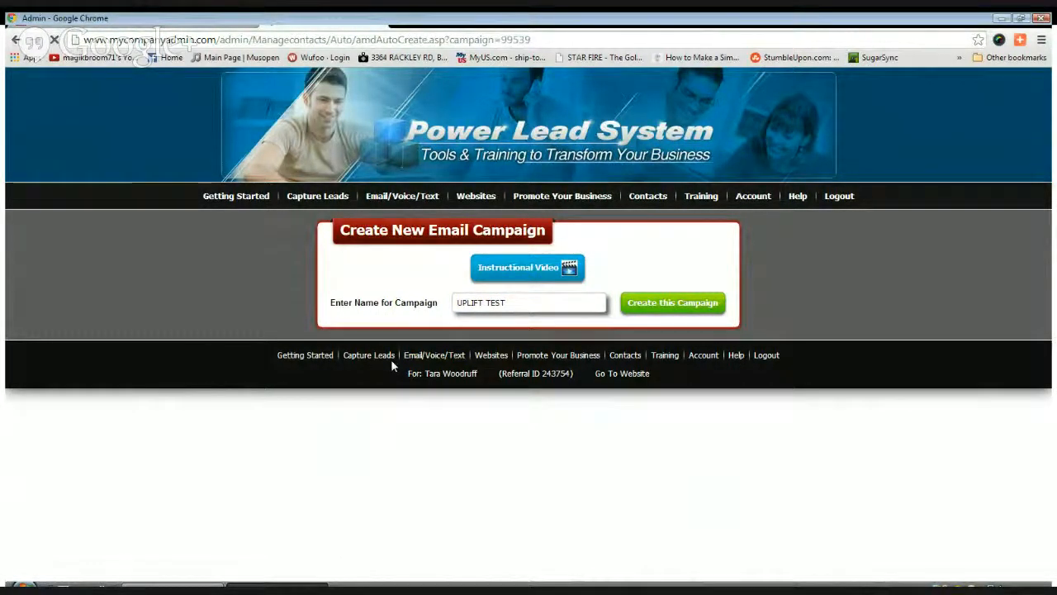
click(421, 307)
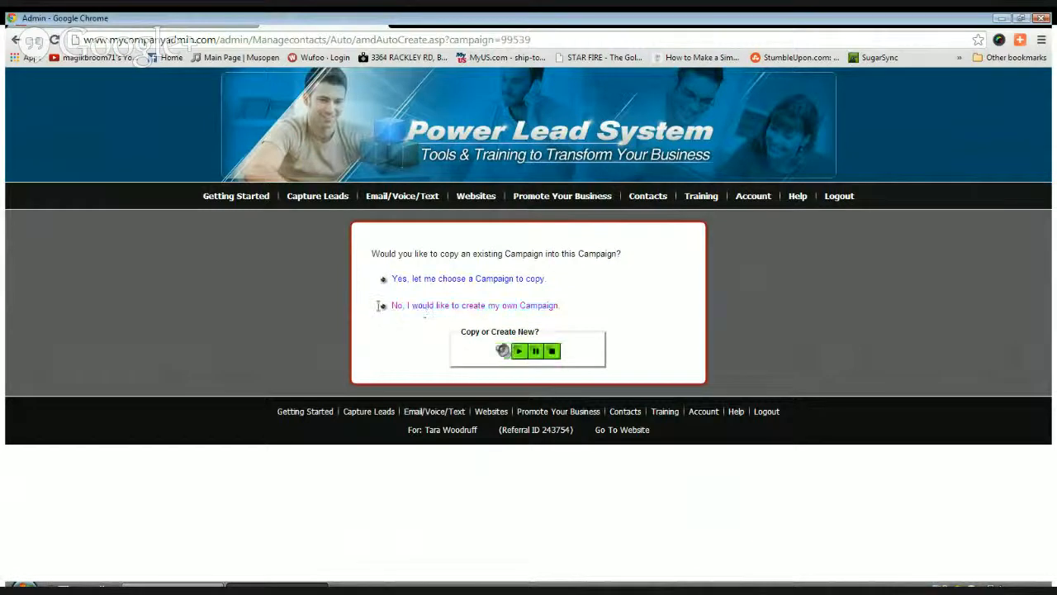
click(442, 308)
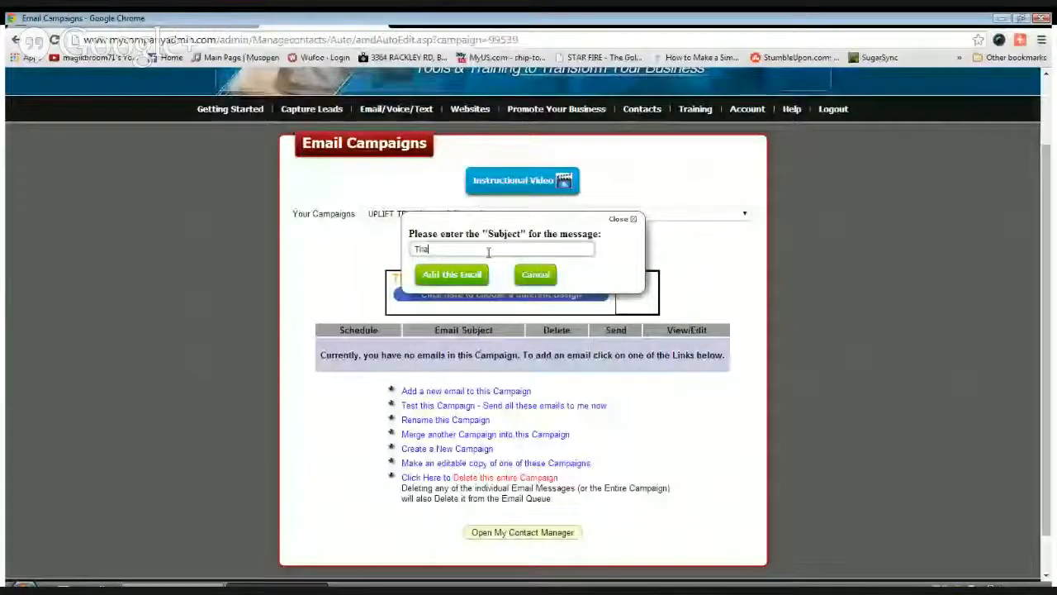
Add a 'Thank you!' email to UPLIFT TEST, sent on day 0
text(nk y)
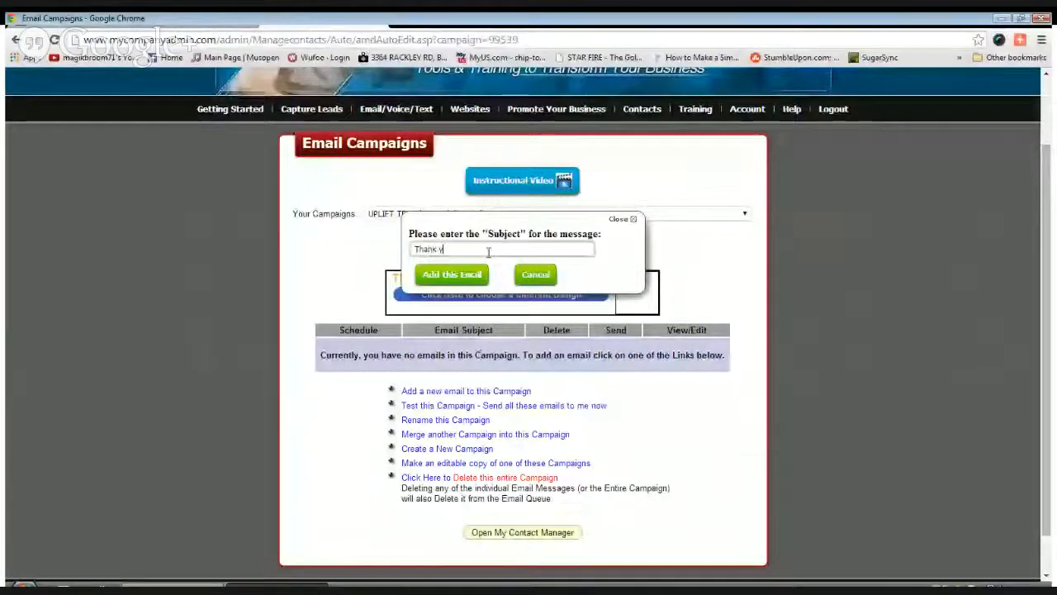
text(ou!)
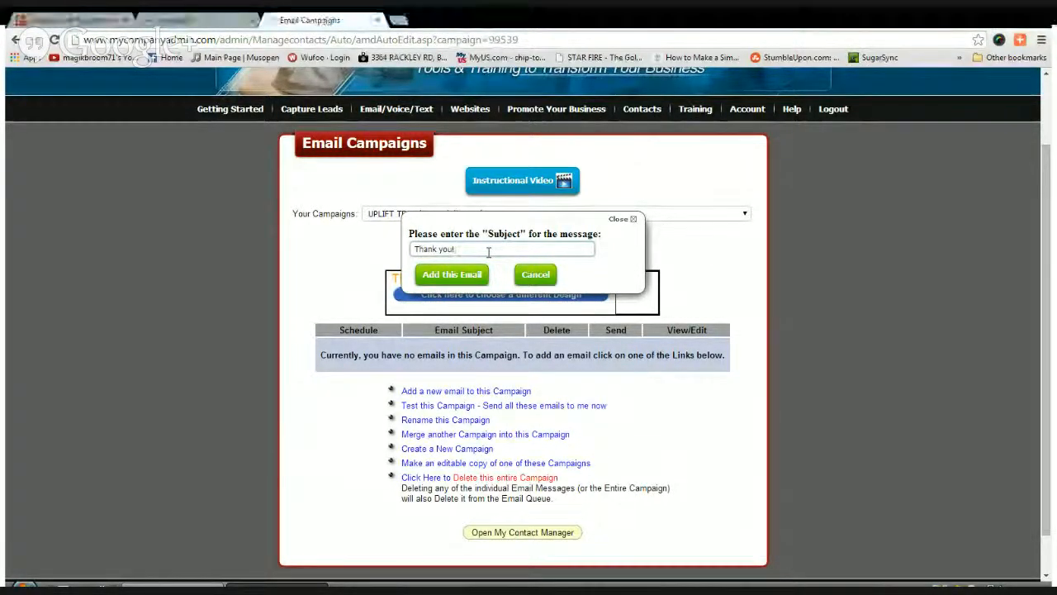
click(450, 274)
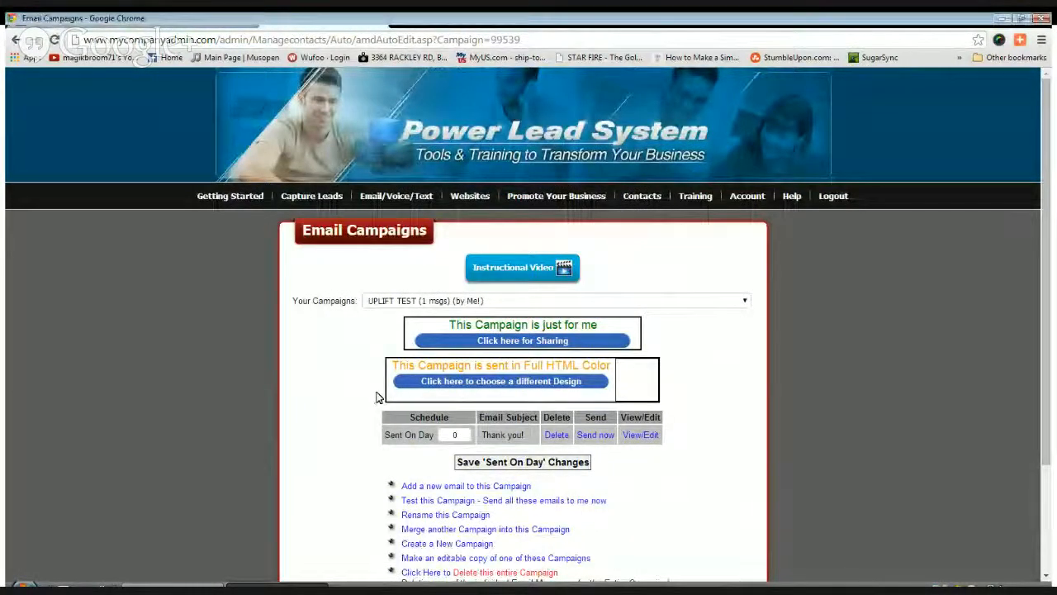
scroll(722, 389, down, 3)
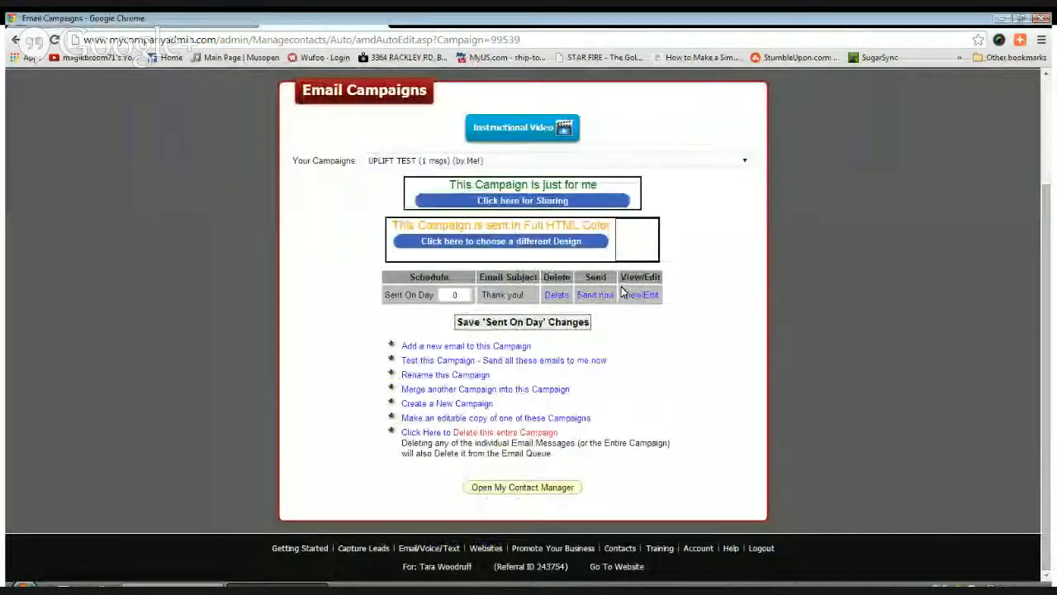
Replace the Thank you! email's *ADD TEXT HERE* placeholder with the {%FirstName%} variable
click(649, 300)
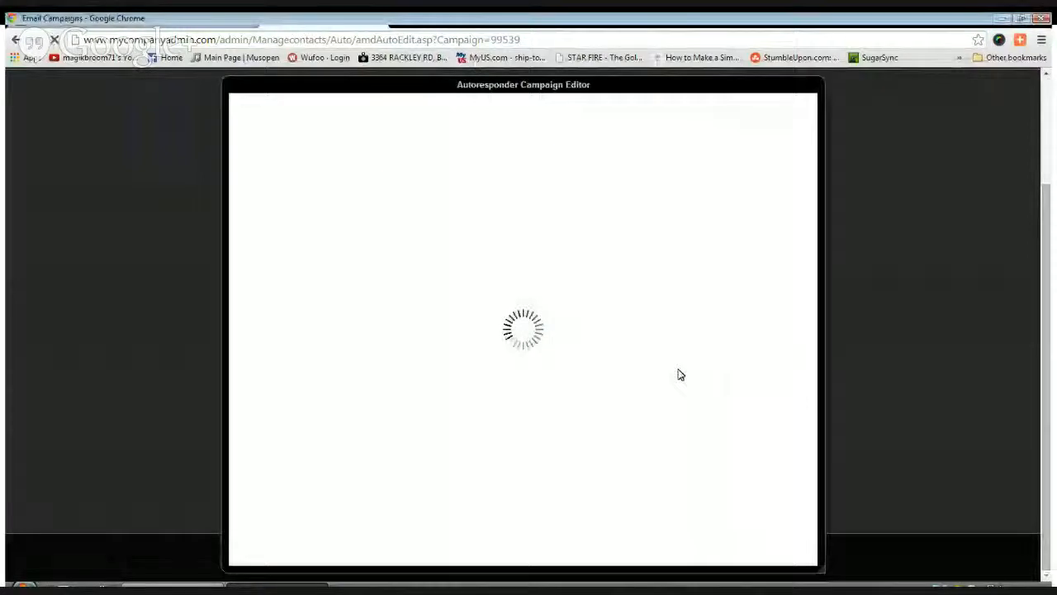
drag(376, 353, 253, 361)
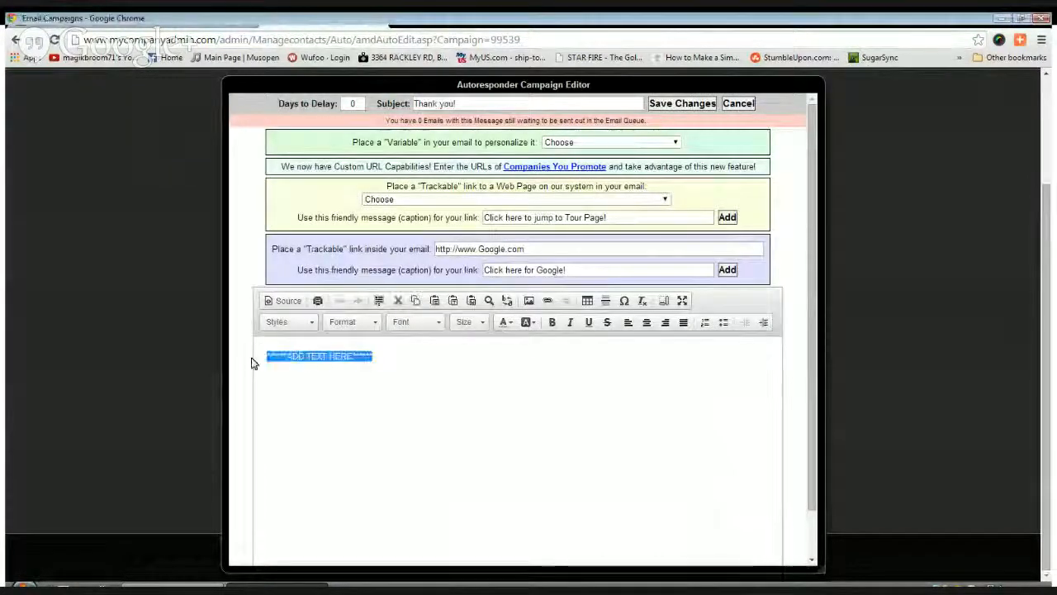
key(BackSpace)
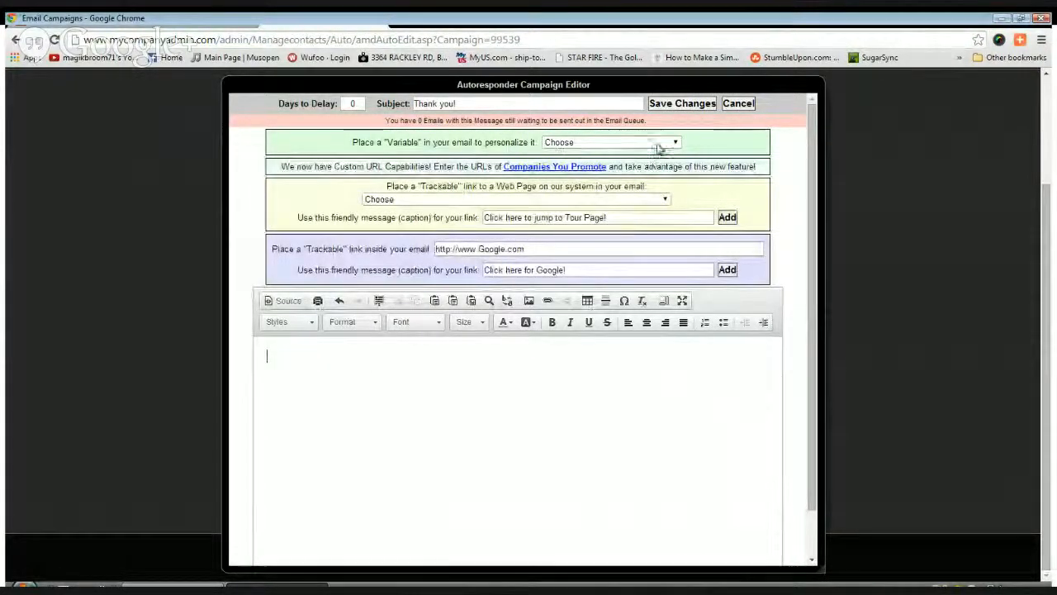
click(606, 166)
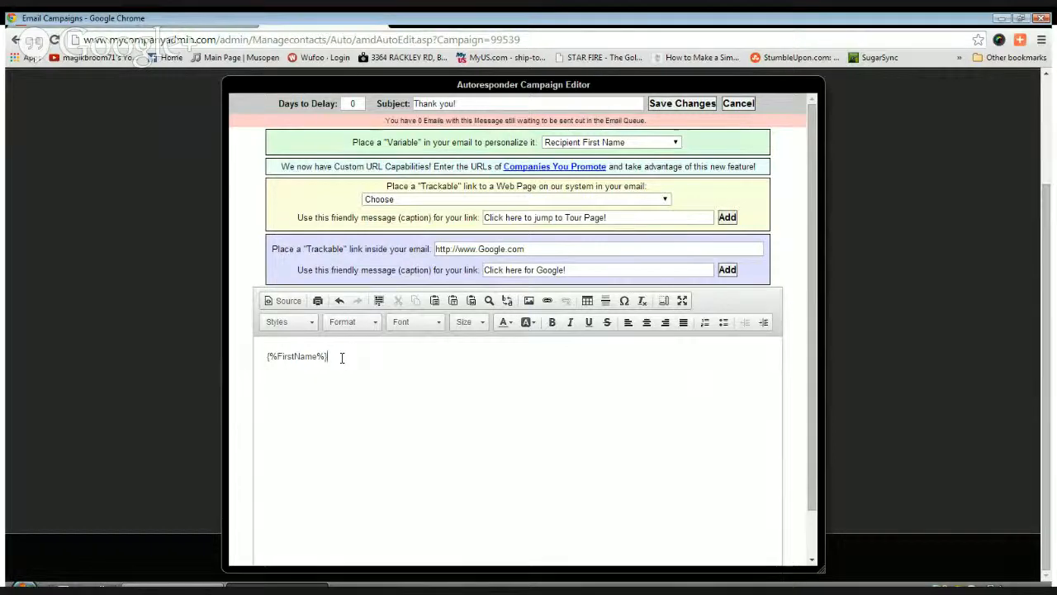
Type several sample text lines into the email body and save the changes
text(nkhjjbjbvhjb)
key(Return)
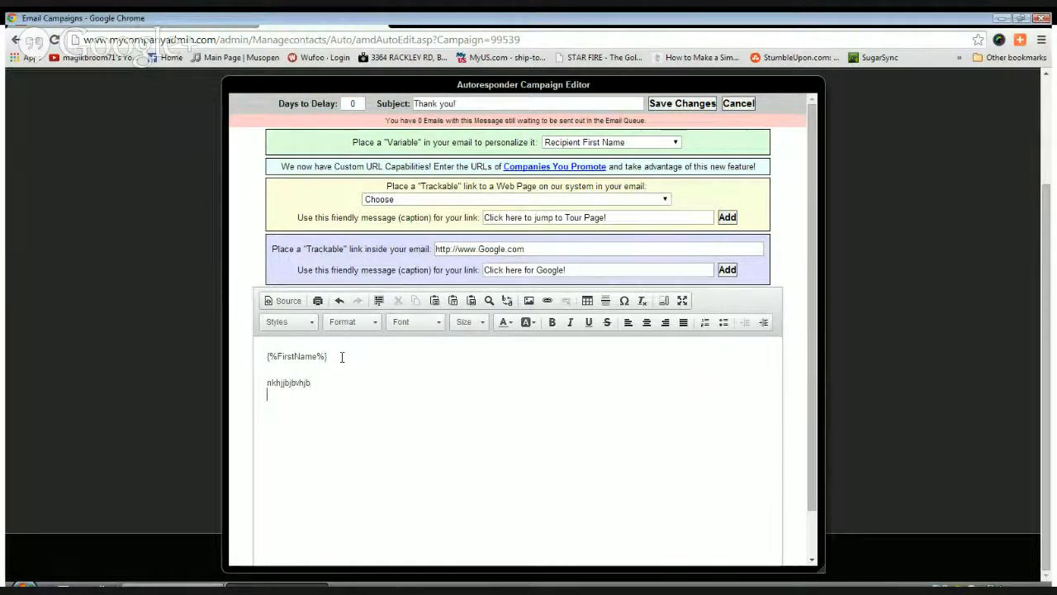
text(nbhubygvyubhjkj)
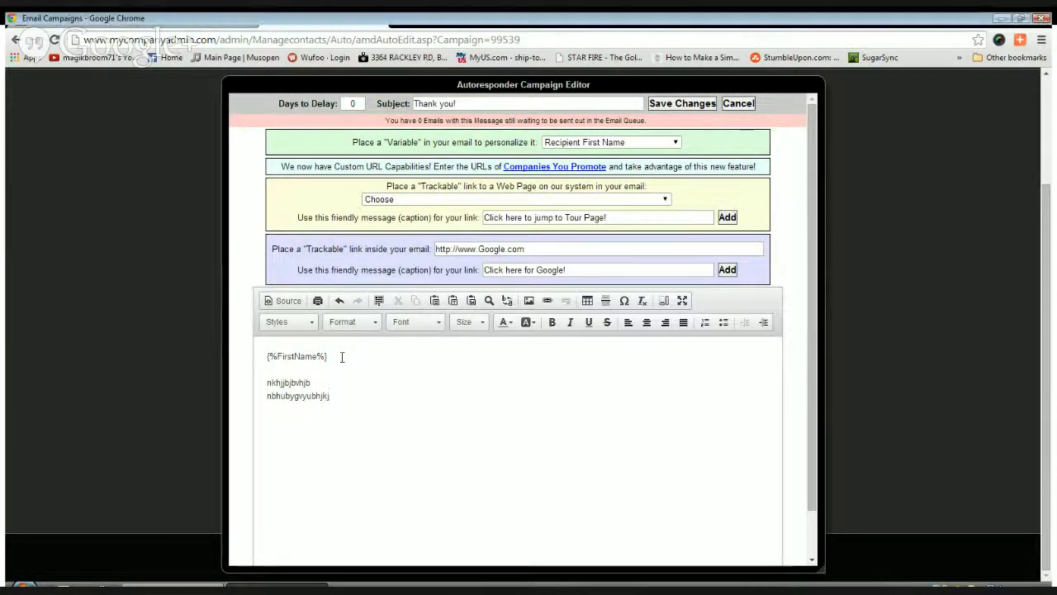
text(555)
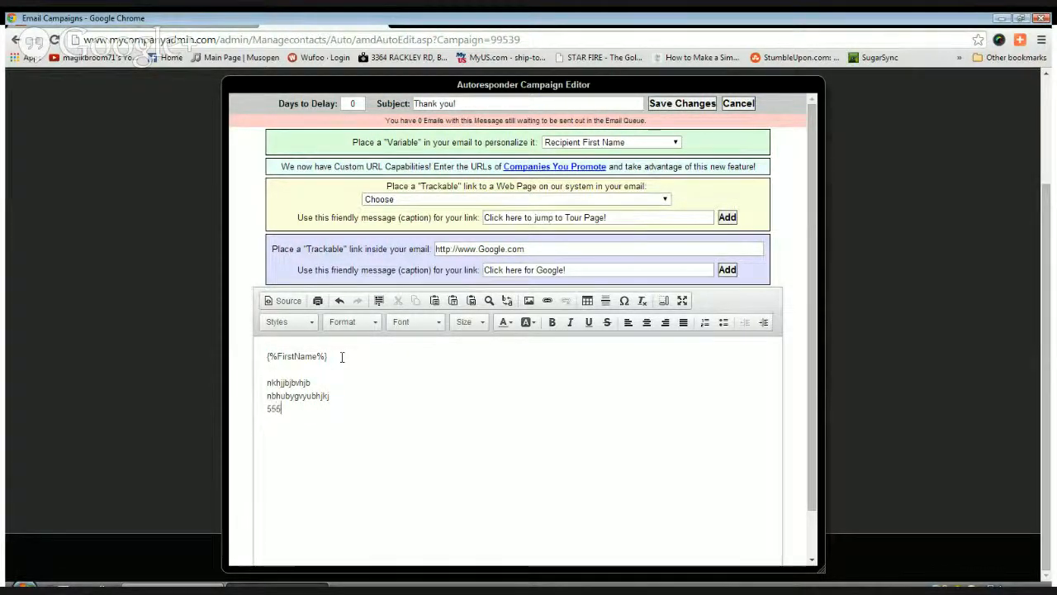
text( 555.5555)
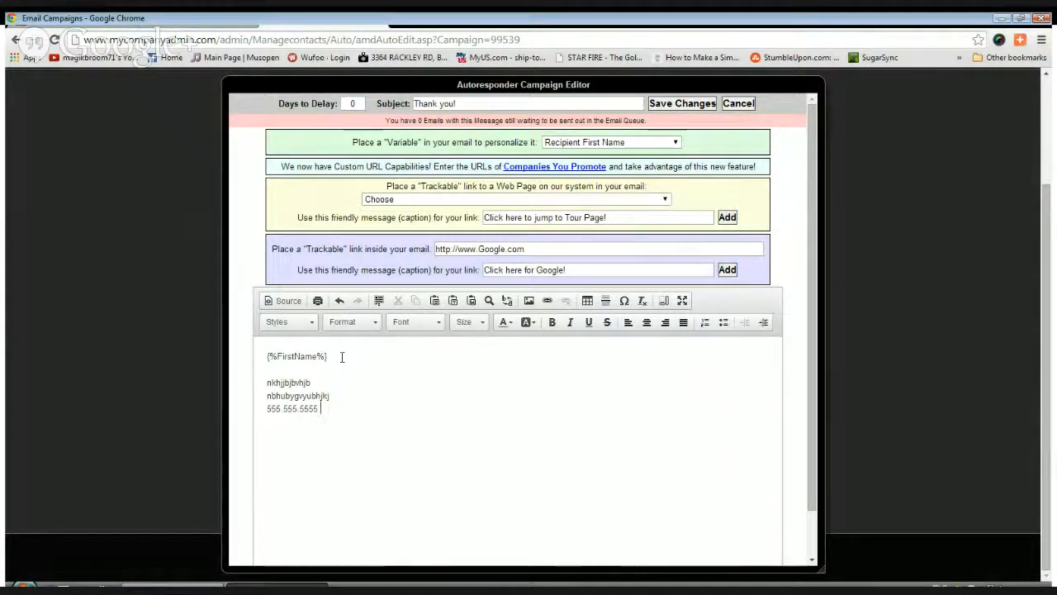
key(Return)
text(Code)
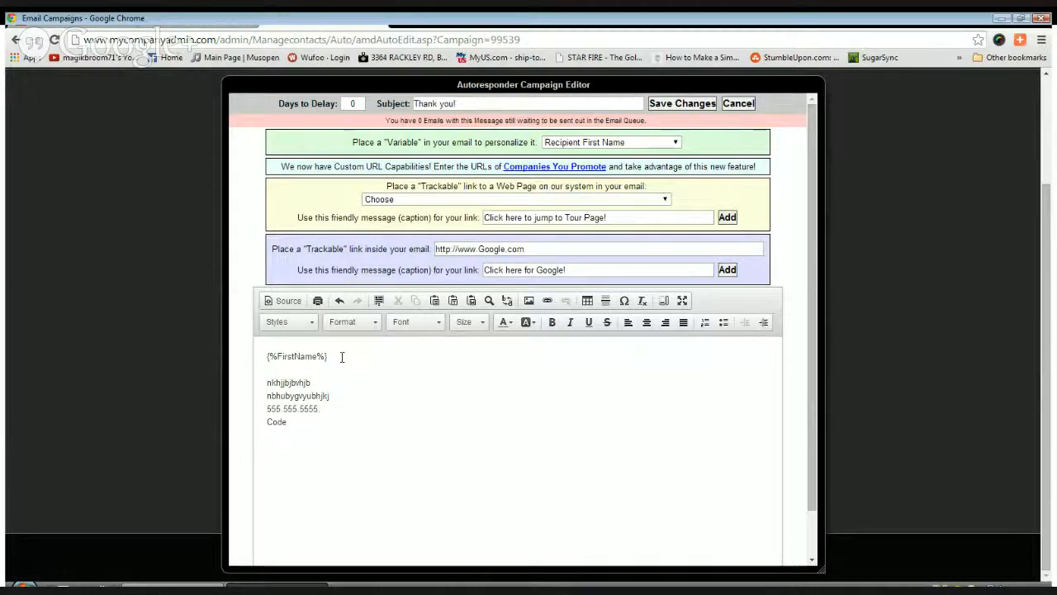
text( 666.333.999# )
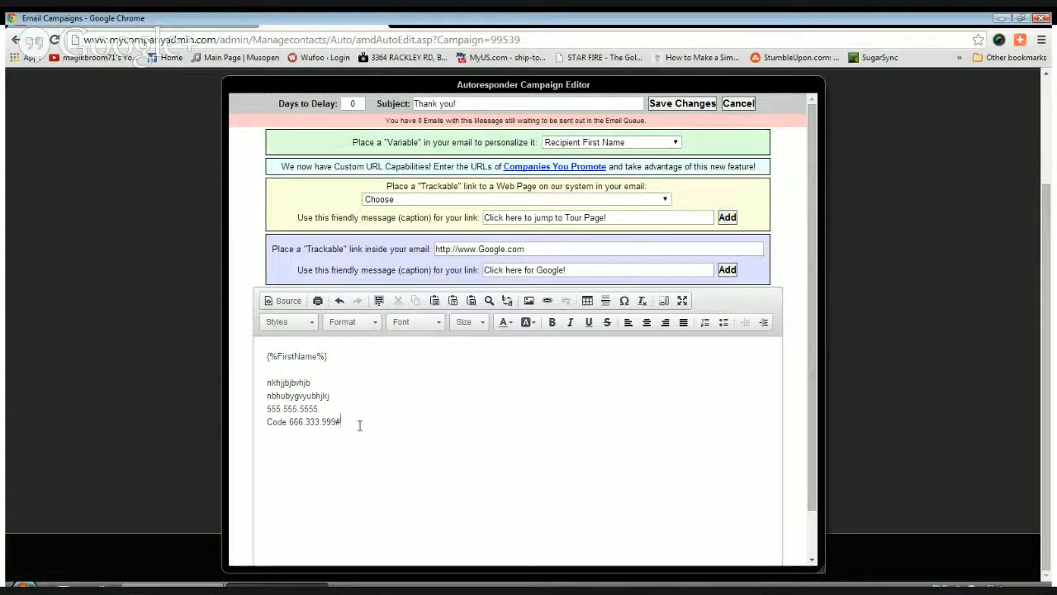
text(hvhbhj)
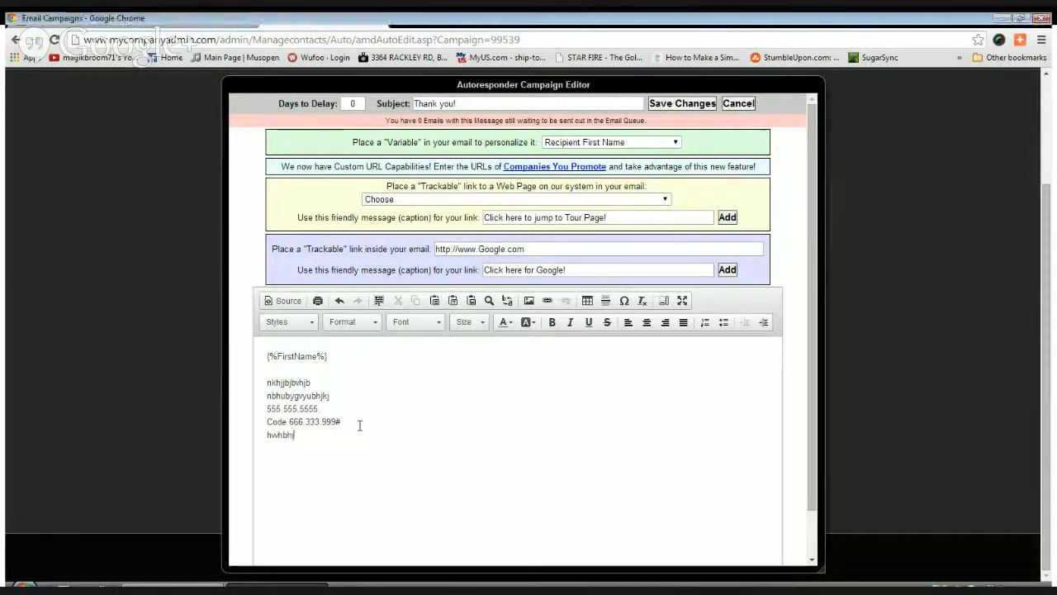
key(Return)
text(MH)
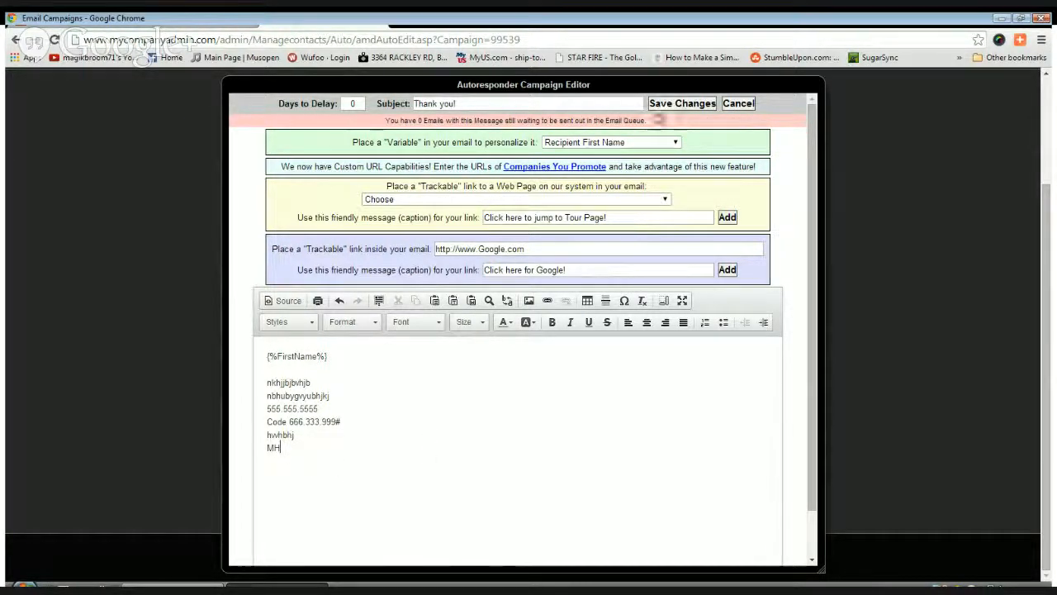
click(682, 104)
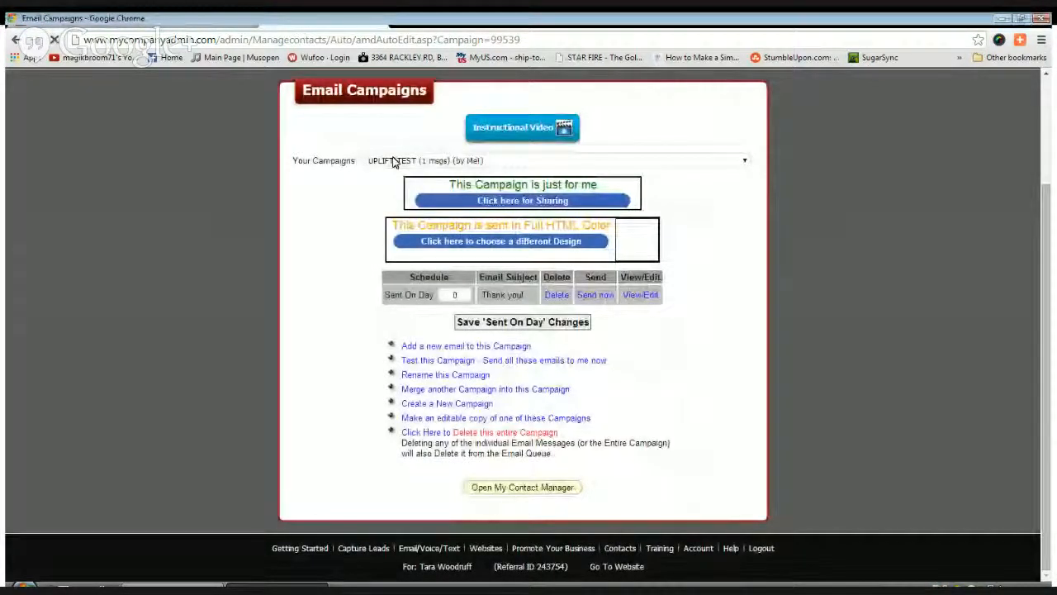
scroll(218, 346, up, 3)
Go to Capture Leads > Lead Capture Pages WE Created and start copying a page
mouse_move(312, 196)
click(320, 232)
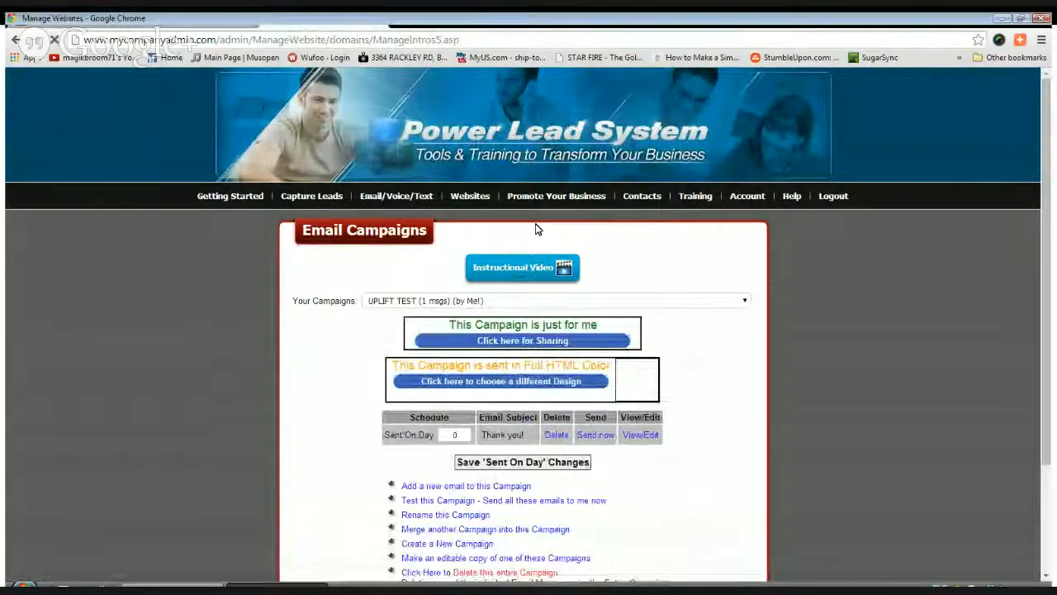
scroll(330, 320, down, 2)
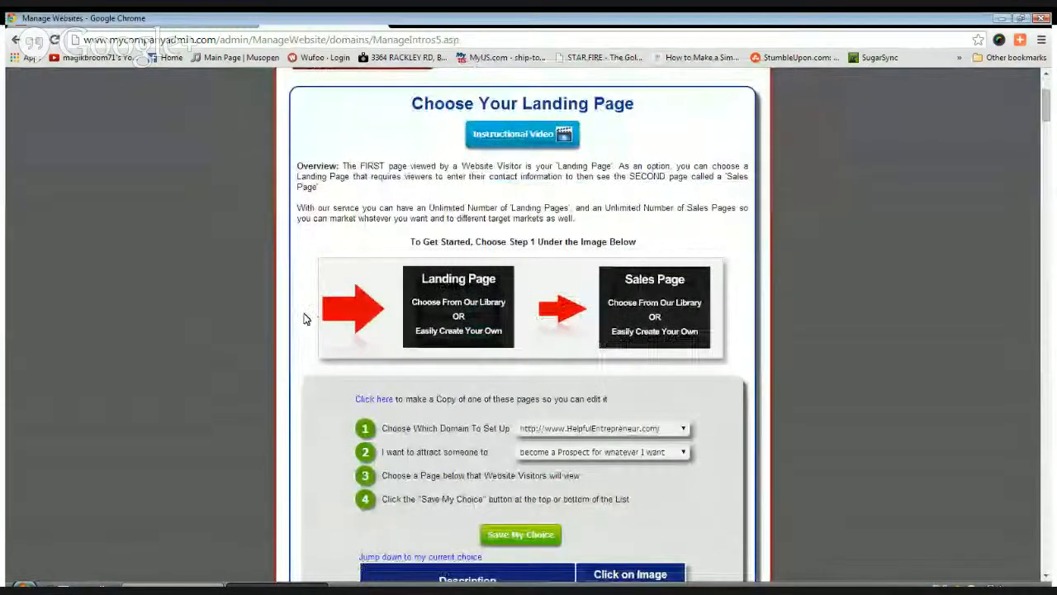
click(380, 402)
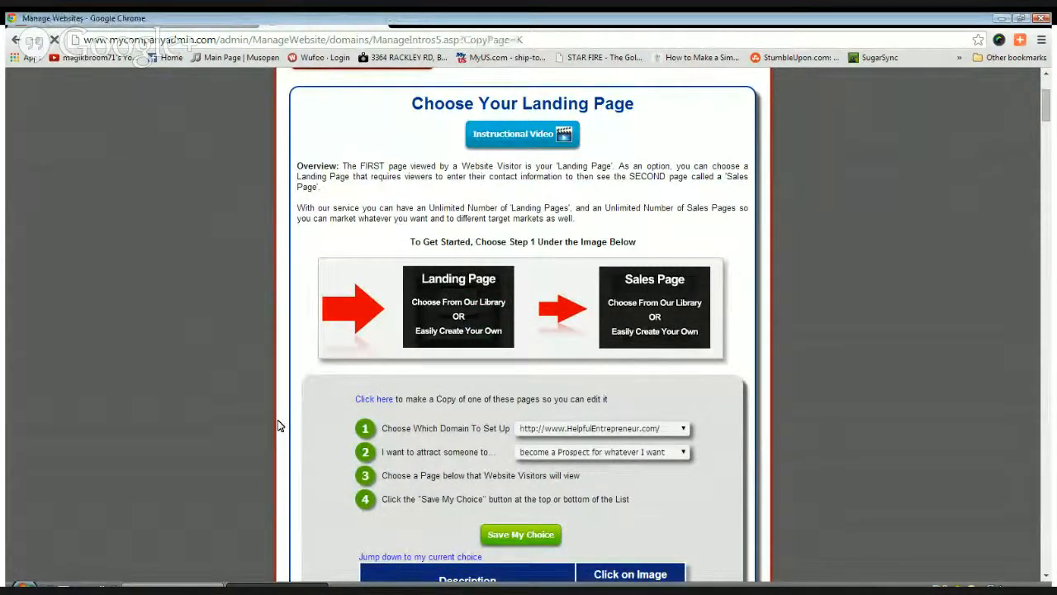
Copy Any Company Lead Capture #05 in its 'name & email' version with Make Me A Copy
scroll(277, 426, down, 1)
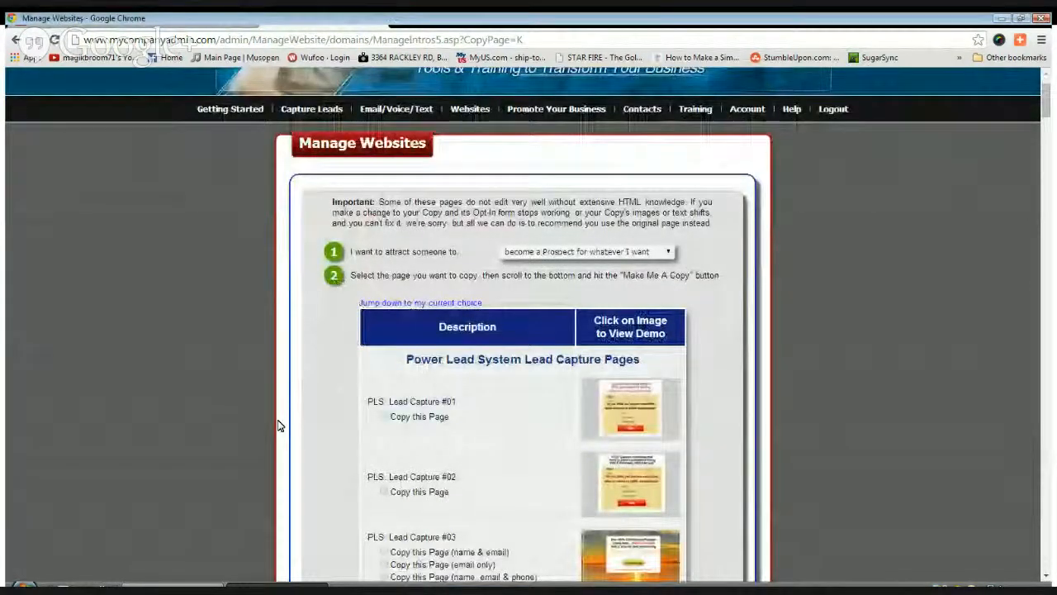
scroll(430, 306, down, 7)
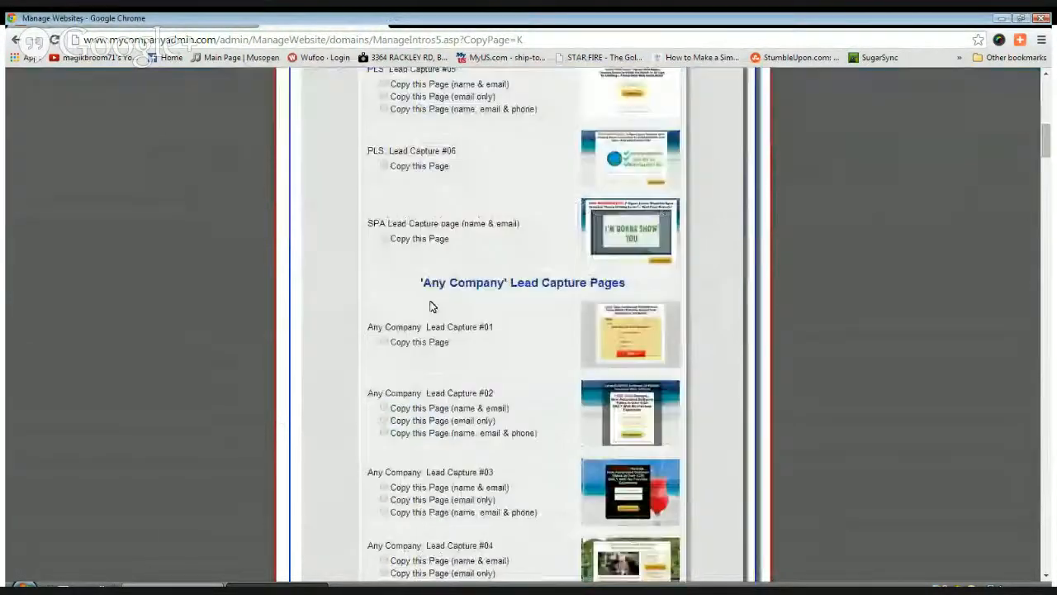
scroll(361, 300, up, 3)
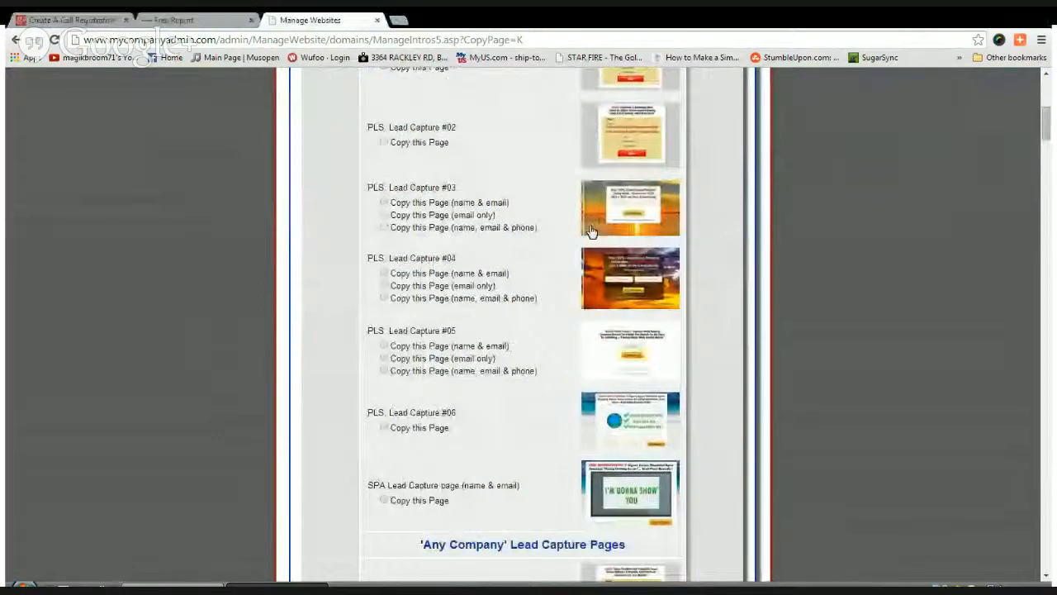
scroll(473, 324, down, 5)
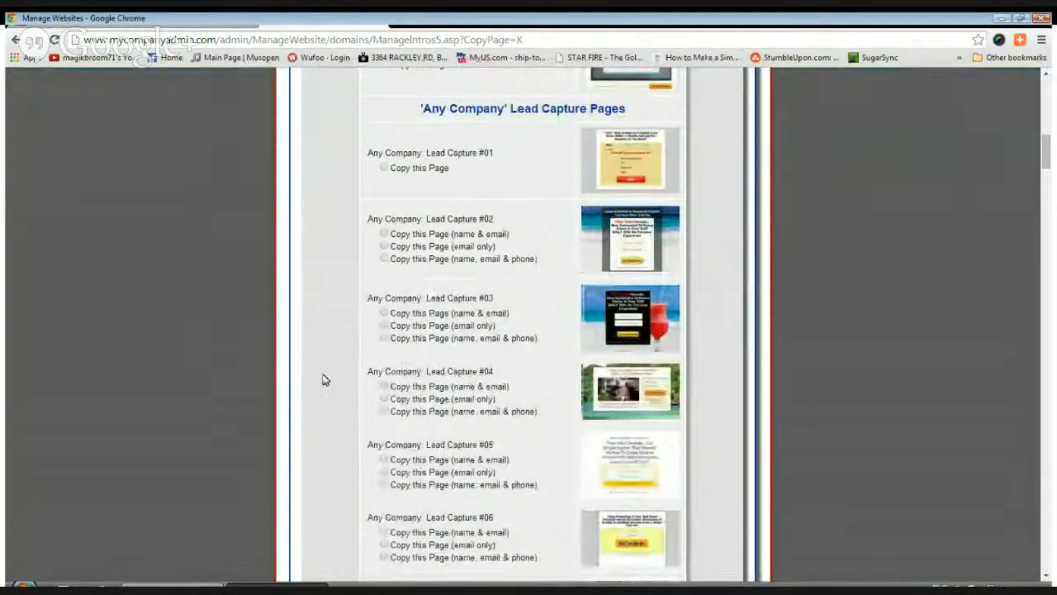
scroll(322, 377, down, 2)
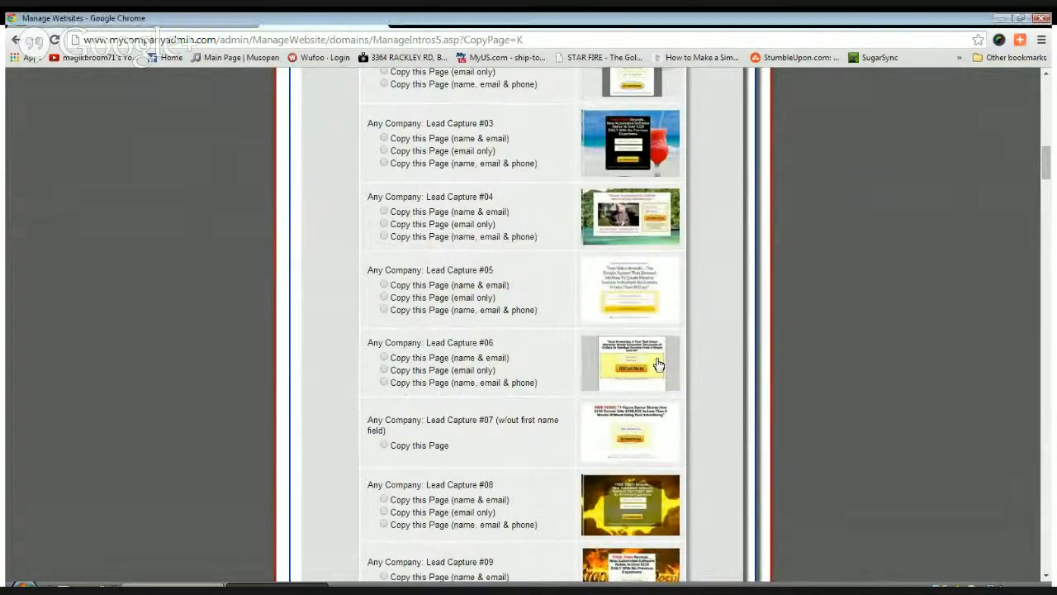
scroll(663, 373, down, 3)
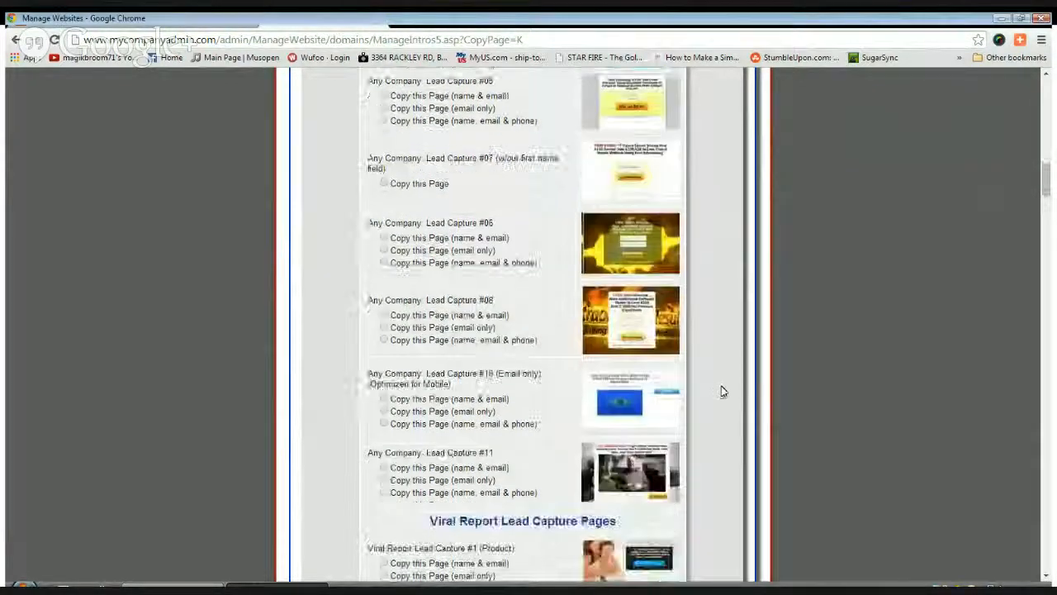
scroll(671, 453, up, 2)
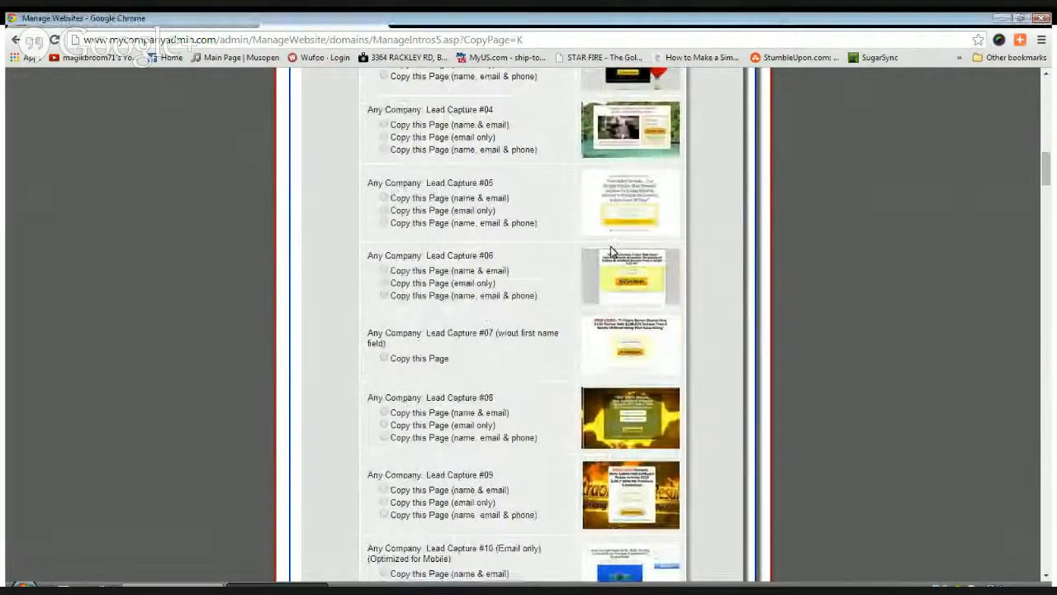
click(384, 199)
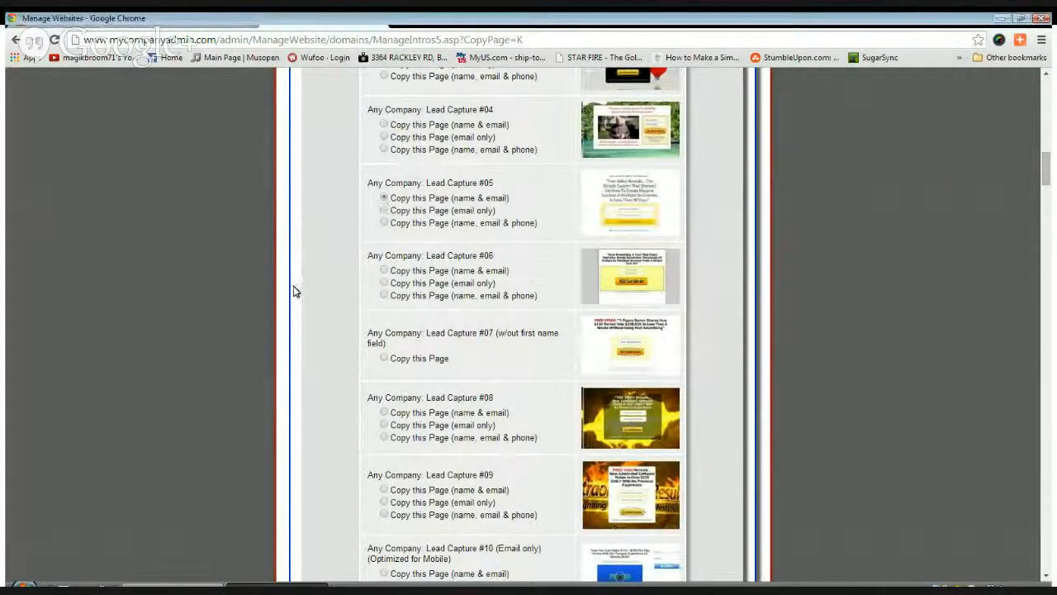
scroll(314, 371, down, 15)
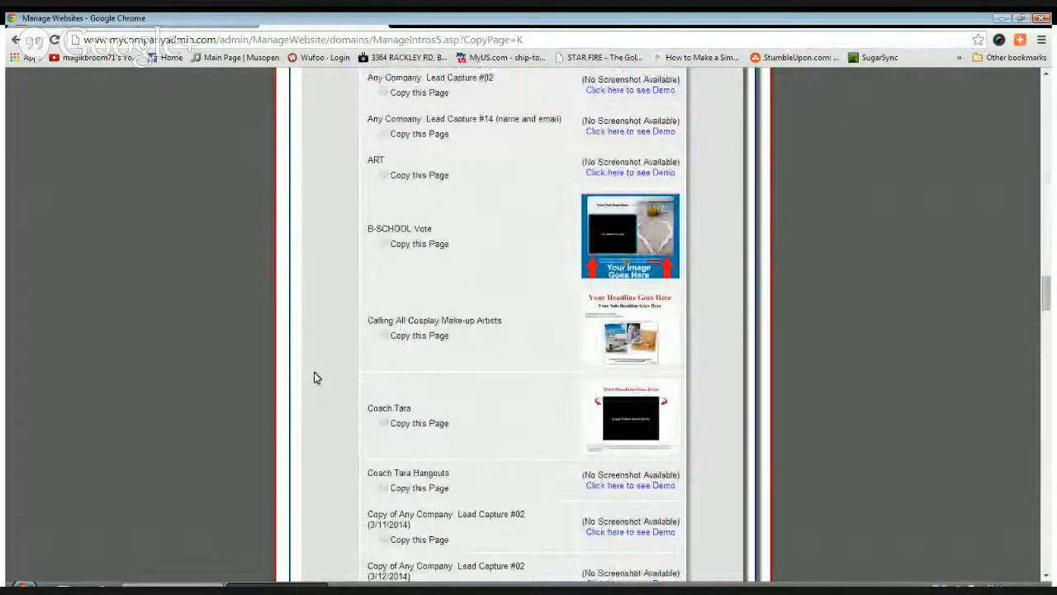
scroll(314, 376, down, 10)
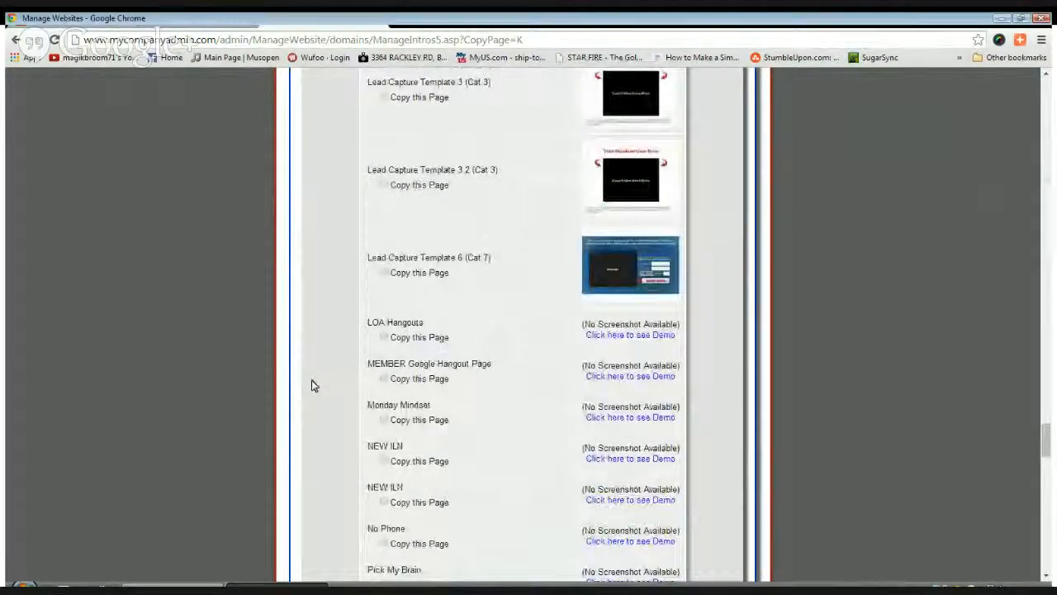
scroll(313, 386, down, 10)
click(536, 457)
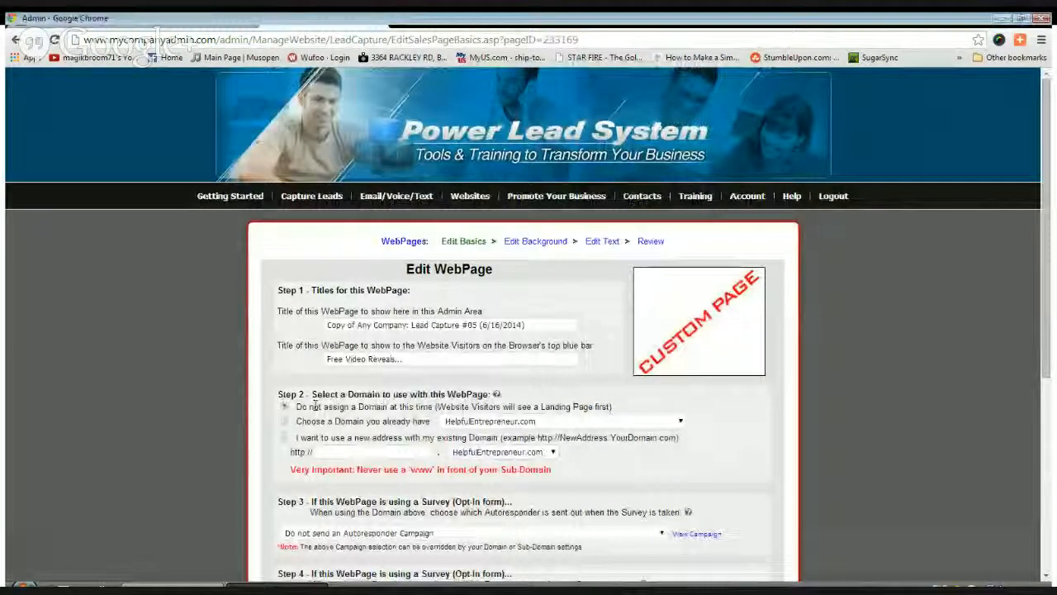
Title the copied page 'test uplift' for admin and 'Test Uplift' for visitors
drag(533, 325, 290, 325)
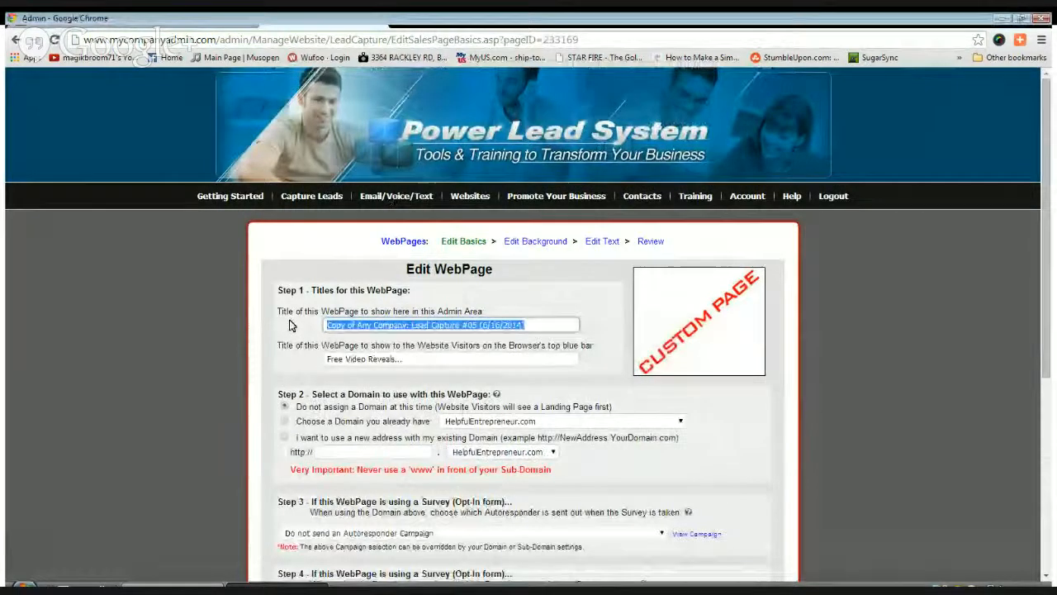
text(test)
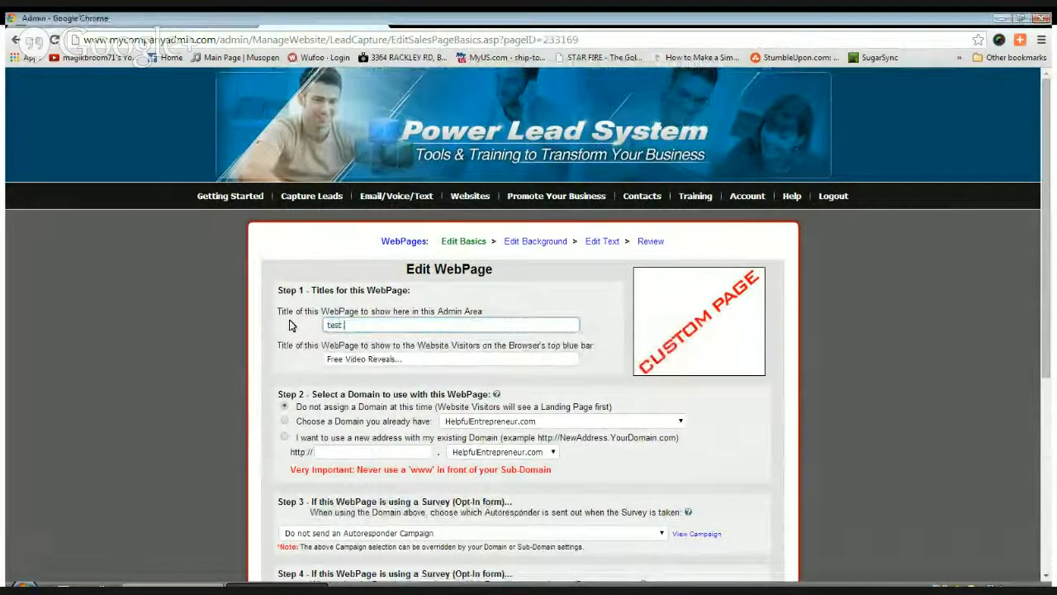
text( uplif)
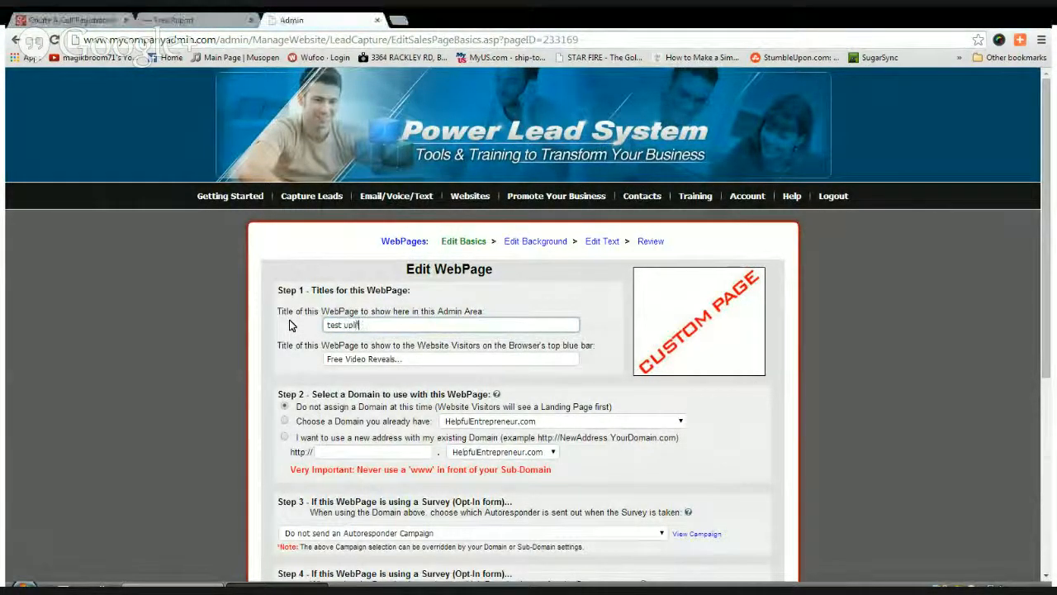
text(t)
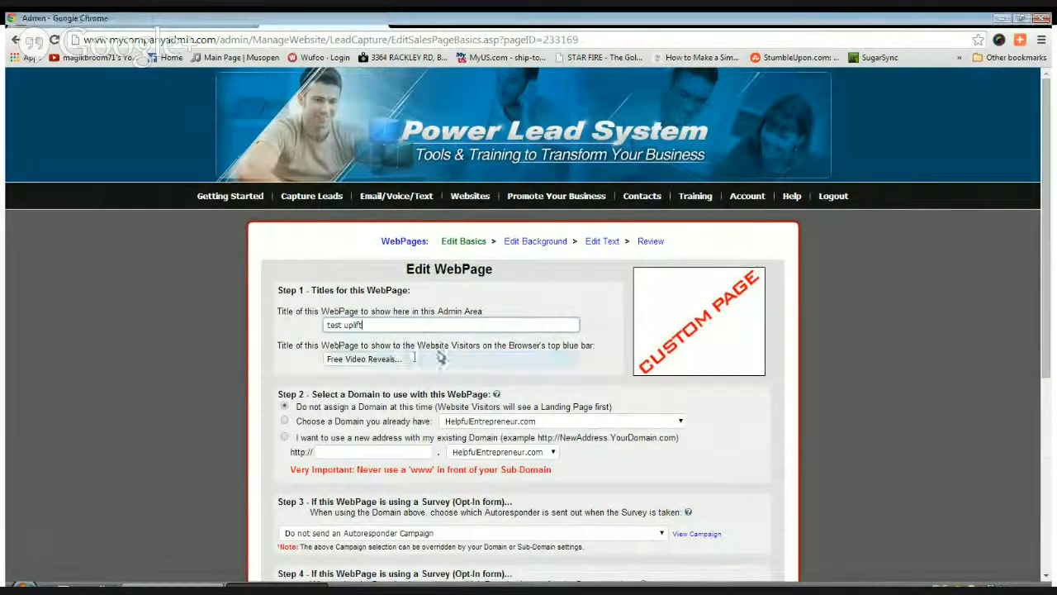
click(407, 358)
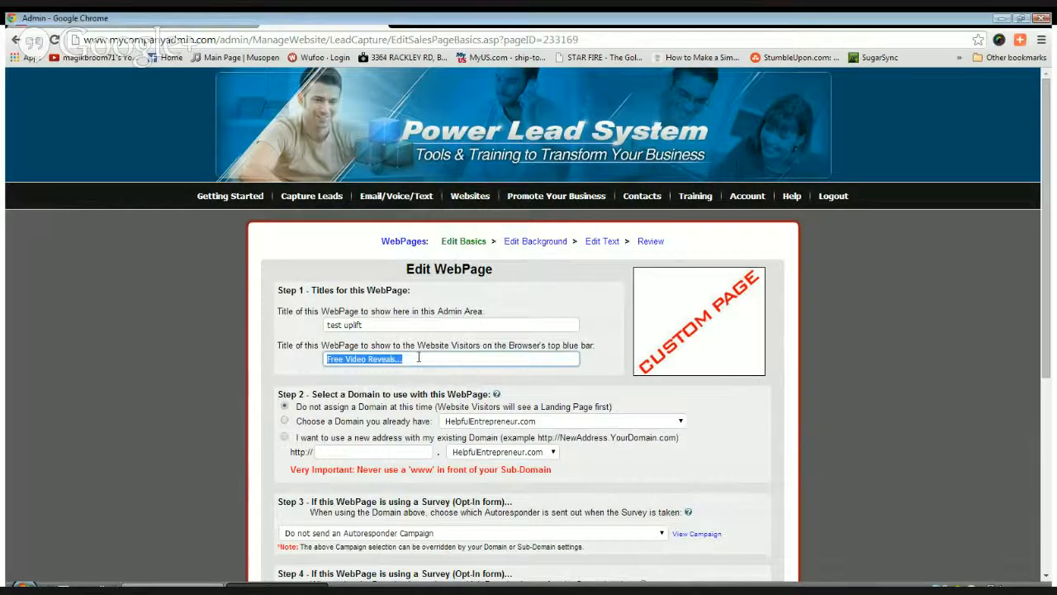
text(Test)
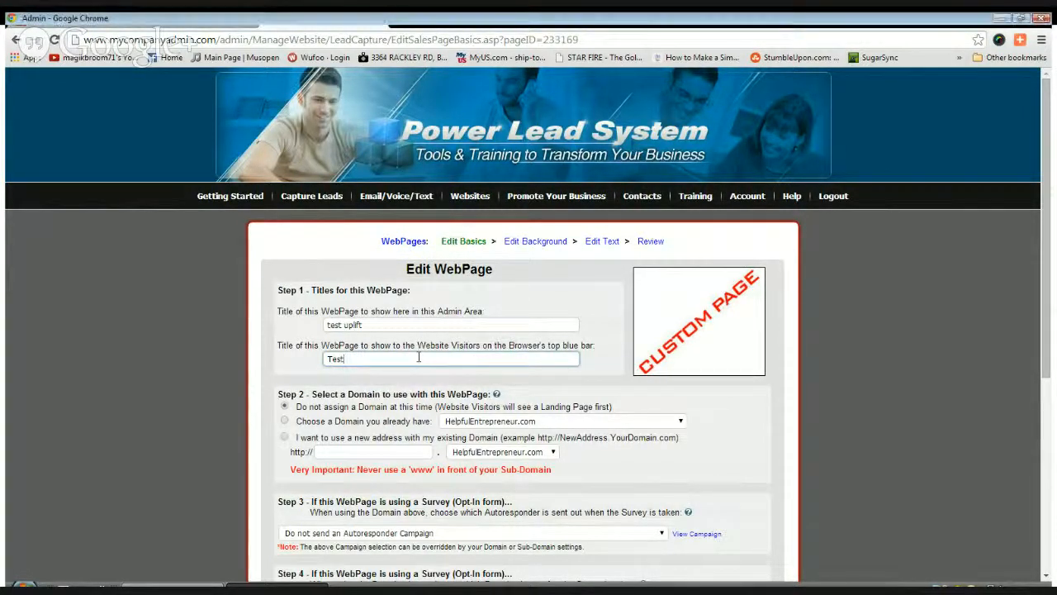
text( Uplift)
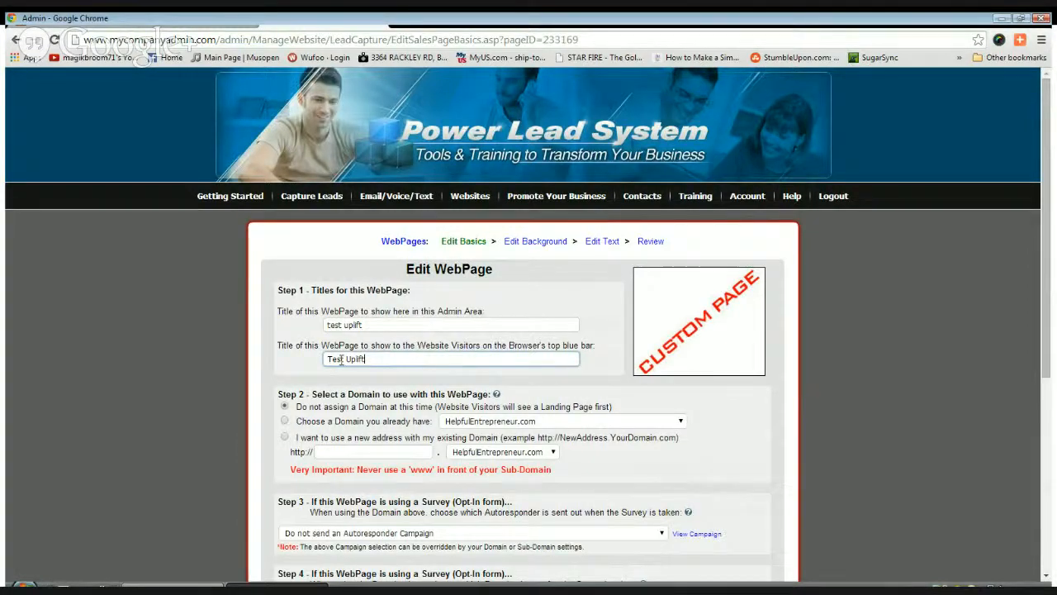
Give the page a new 'test uplift' subdomain and the UPLIFT TEST autoresponder campaign
scroll(388, 364, down, 1)
click(388, 364)
text(test uplift)
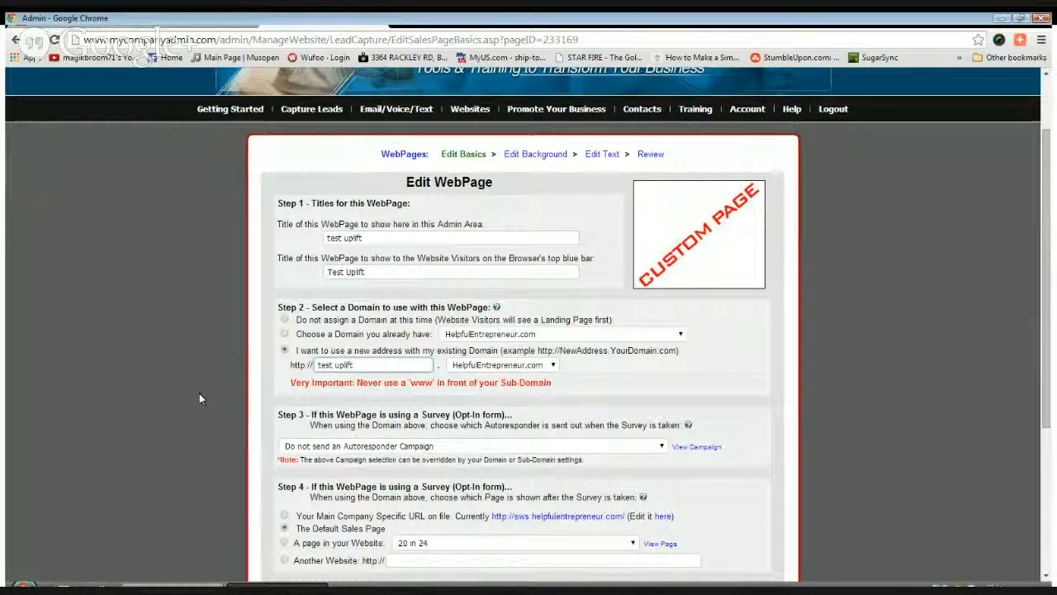
scroll(199, 393, down, 3)
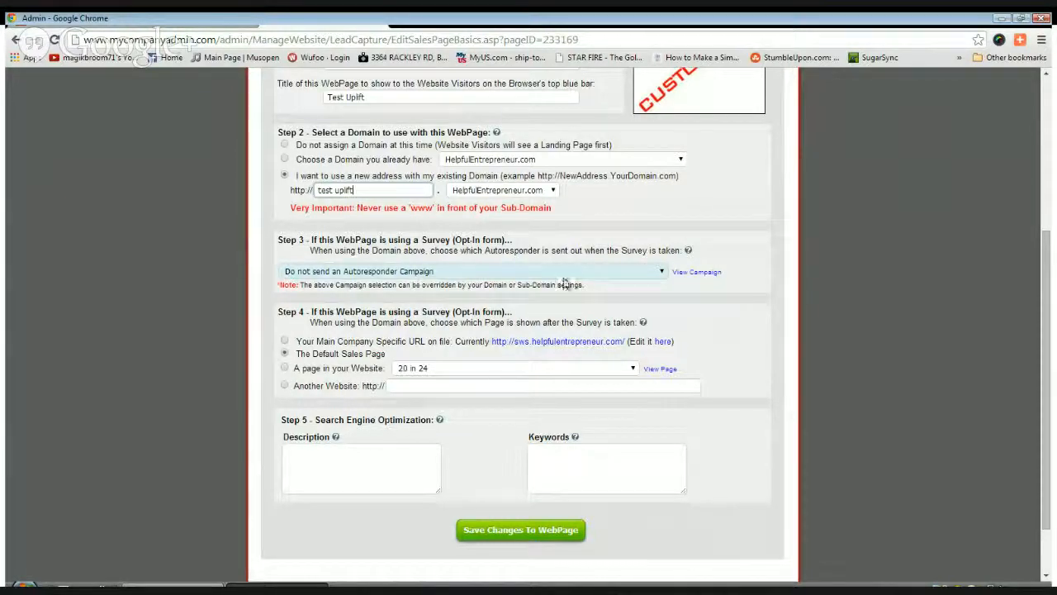
click(662, 272)
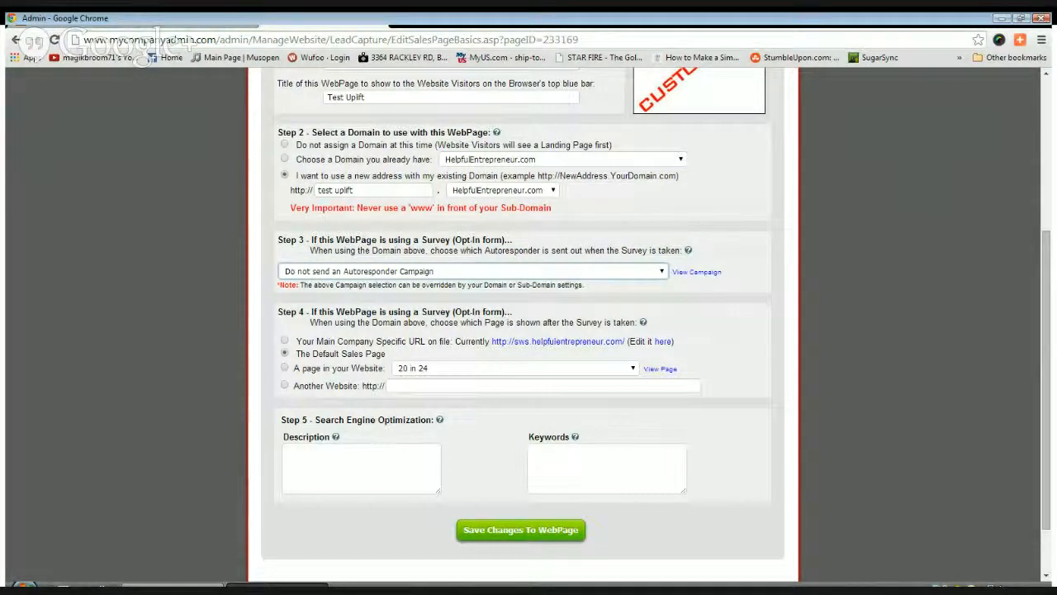
click(415, 389)
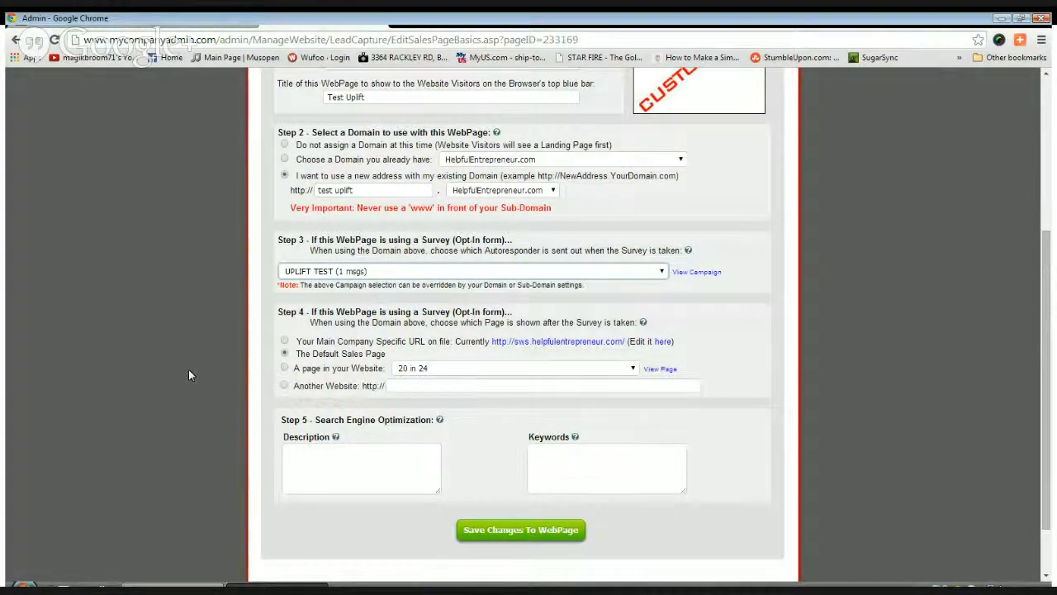
Send opt-ins to the main company URL after they sign up
scroll(188, 375, down, 2)
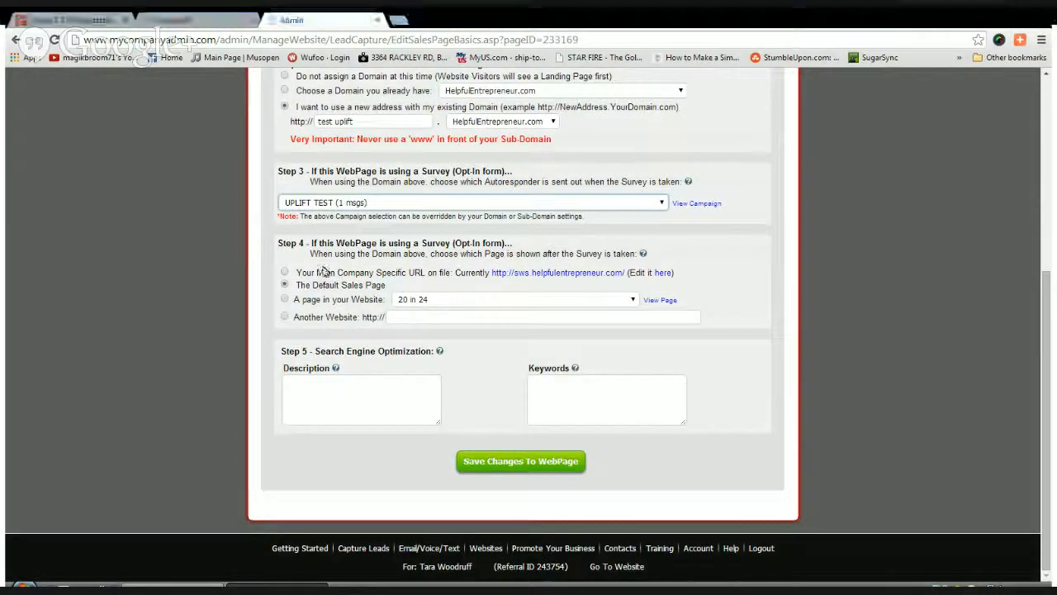
click(428, 318)
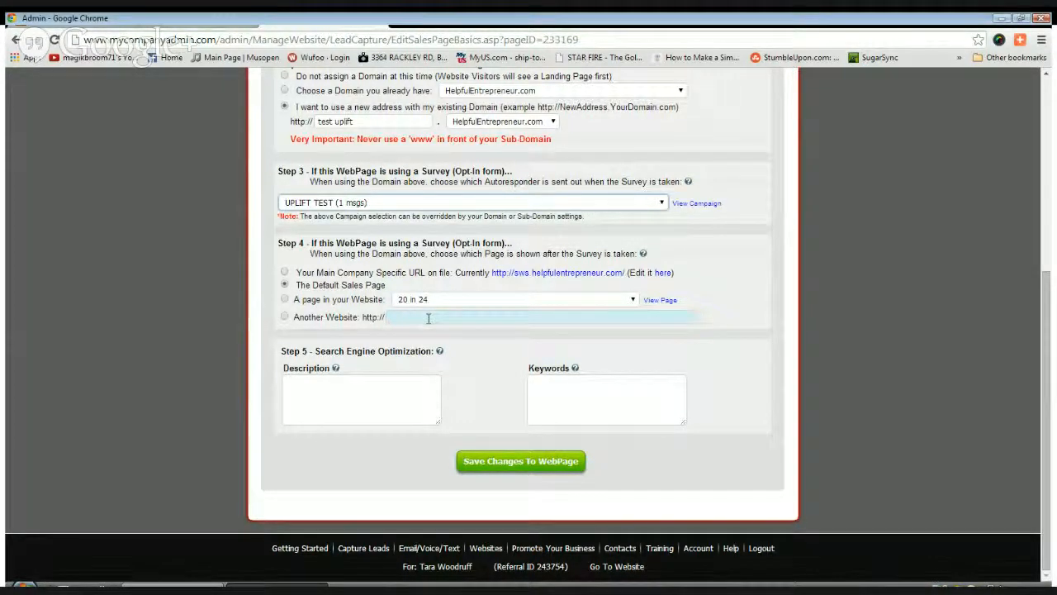
click(284, 272)
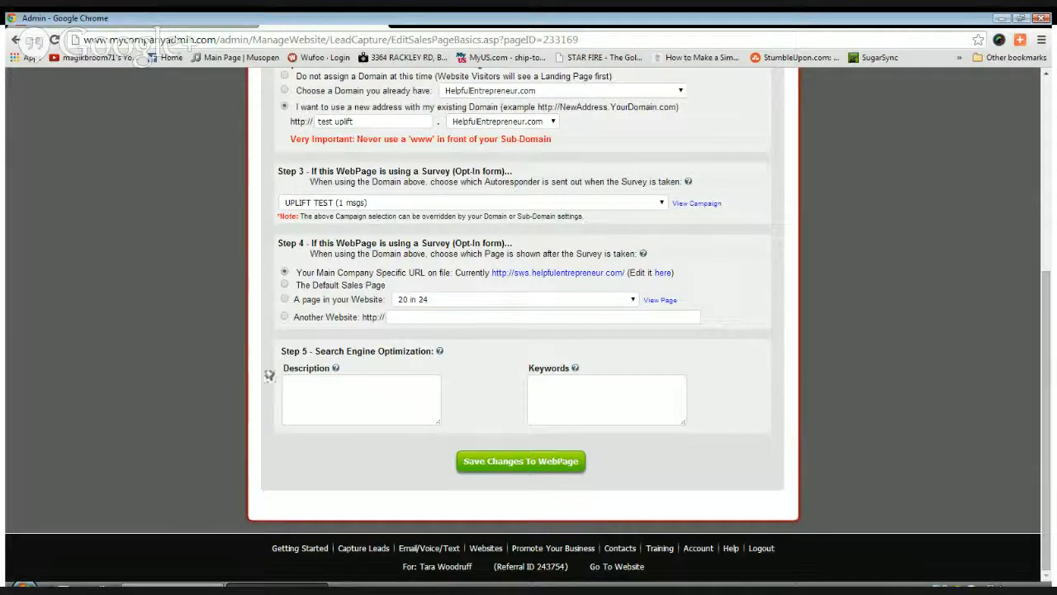
Set the SEO description to 'call registration' and save the page basics
click(304, 386)
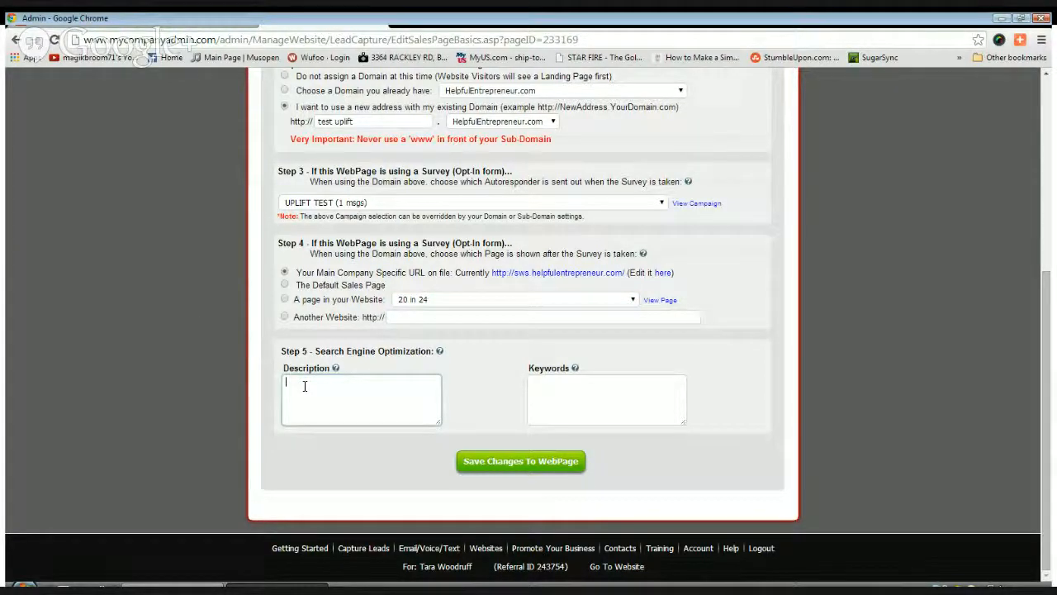
text(ca)
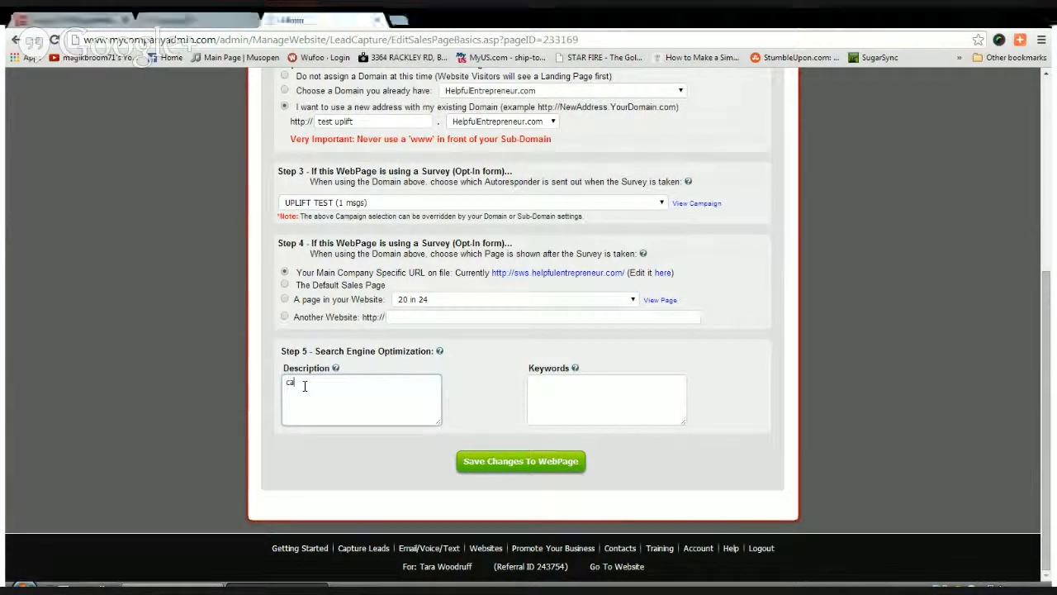
text(ll reg)
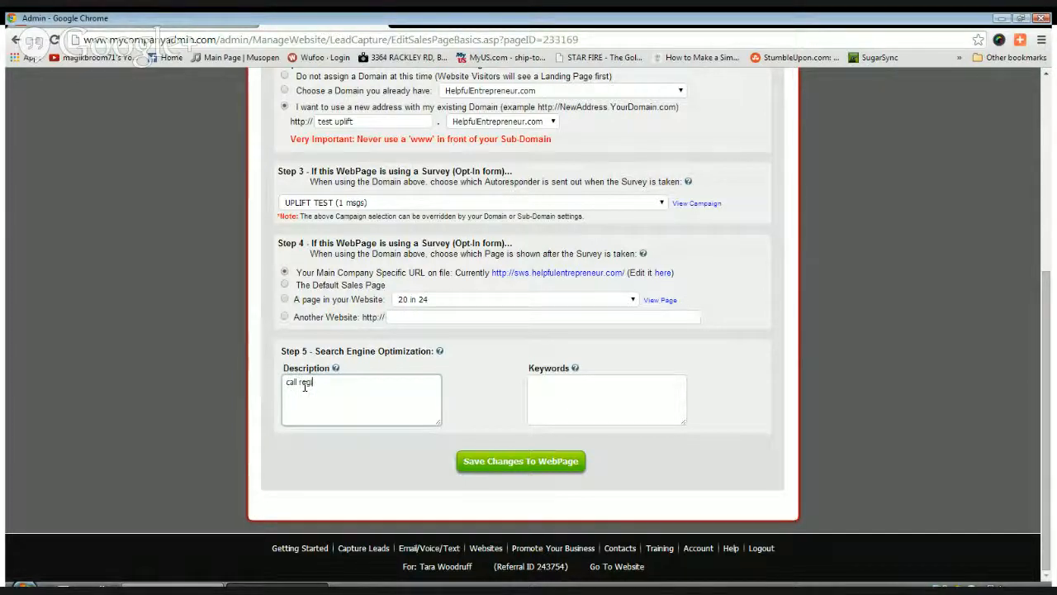
text(istration)
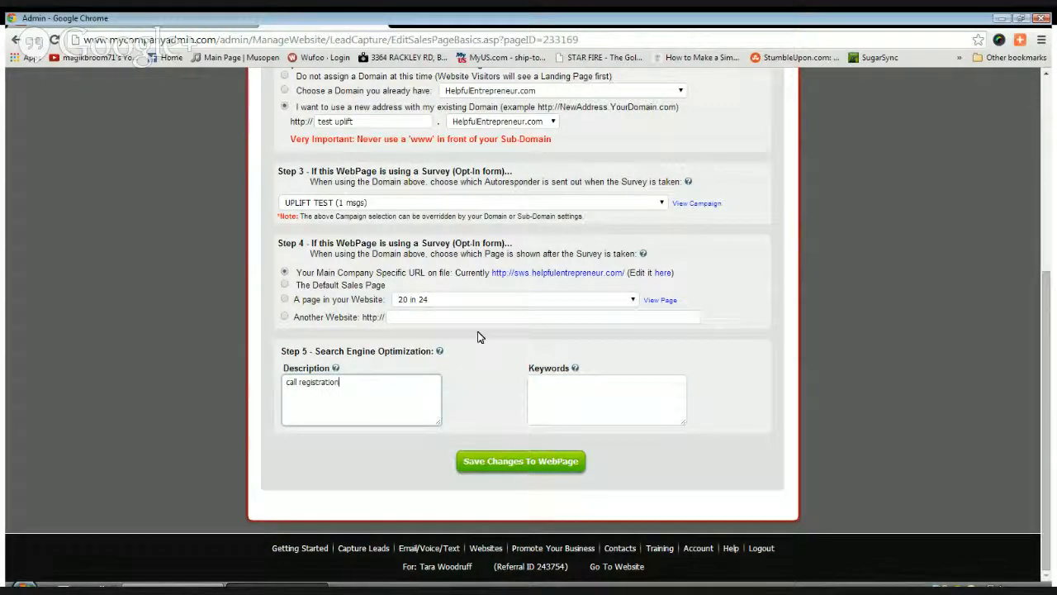
click(487, 462)
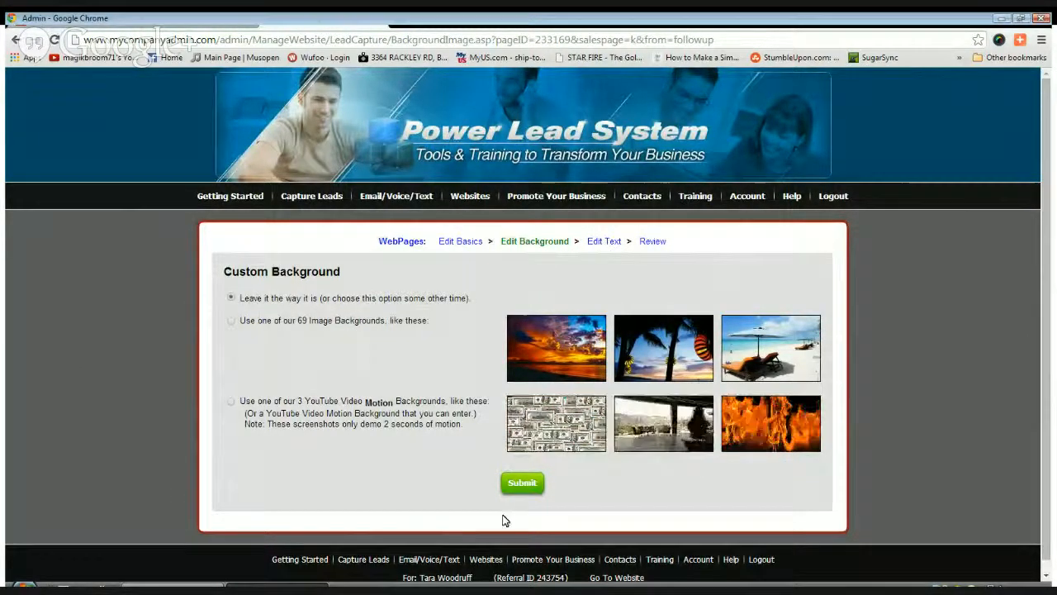
Leave the background unchanged and select the 'Take Action And Watch This Video Now' line
click(522, 485)
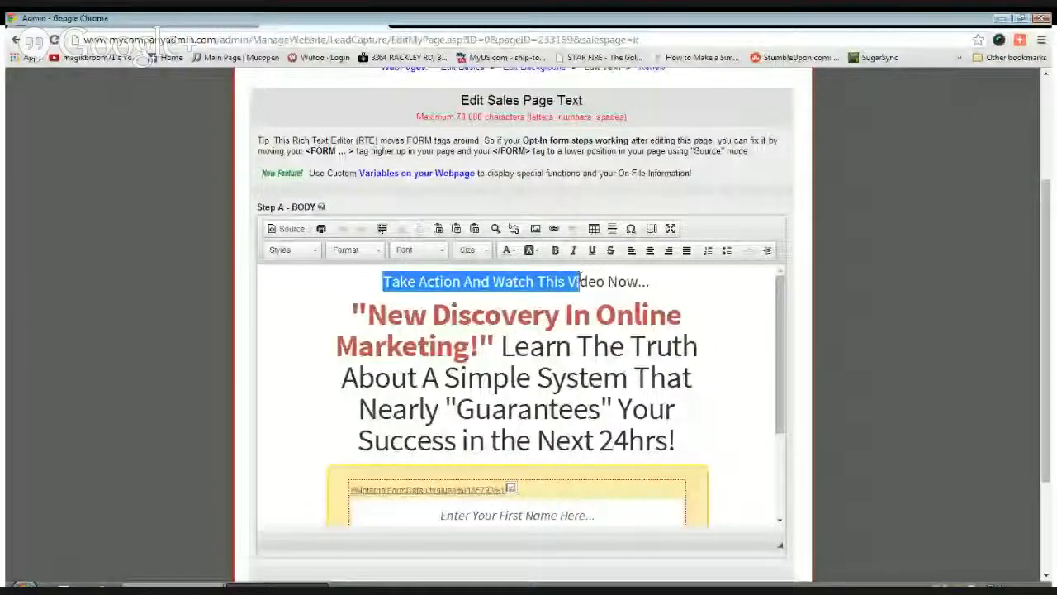
drag(578, 282, 652, 281)
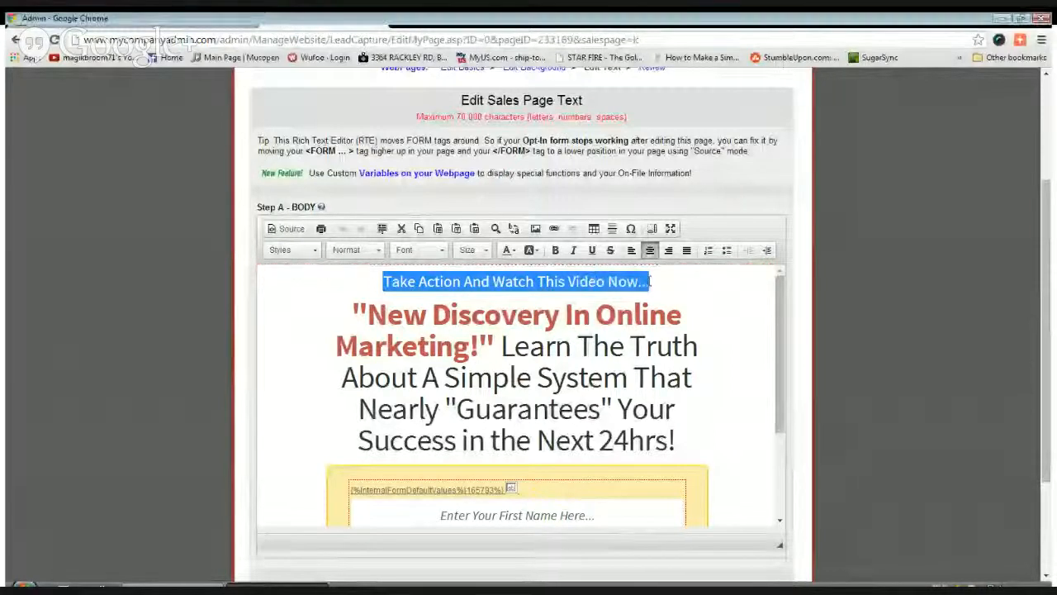
Change the top line to 'FREE Value Packed Confrence Call' and the red heading to 'You're Gonna LOVE This'
text(FREE Value Packed )
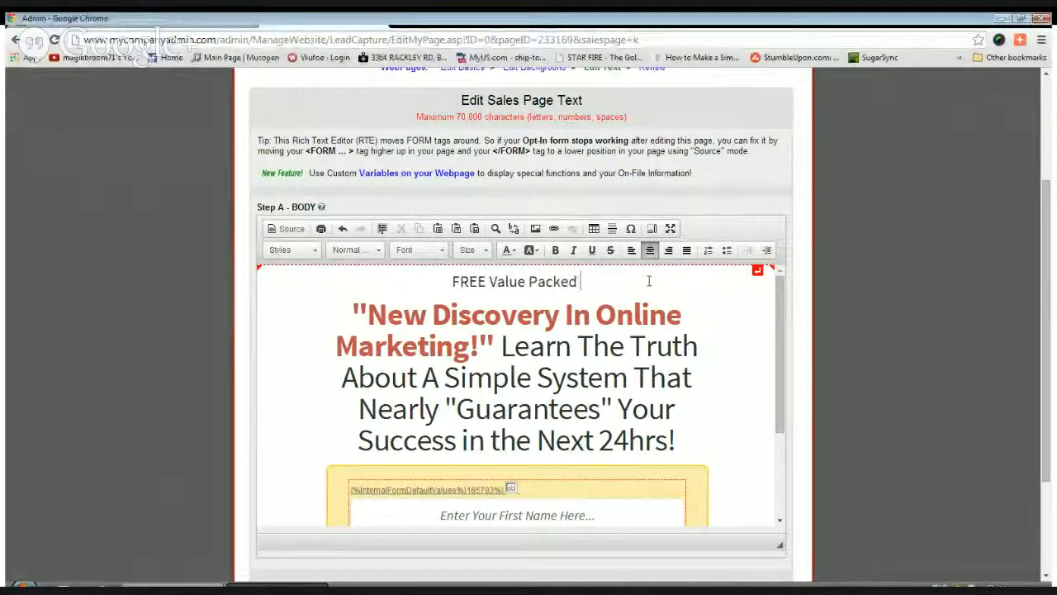
text(Confrence Call)
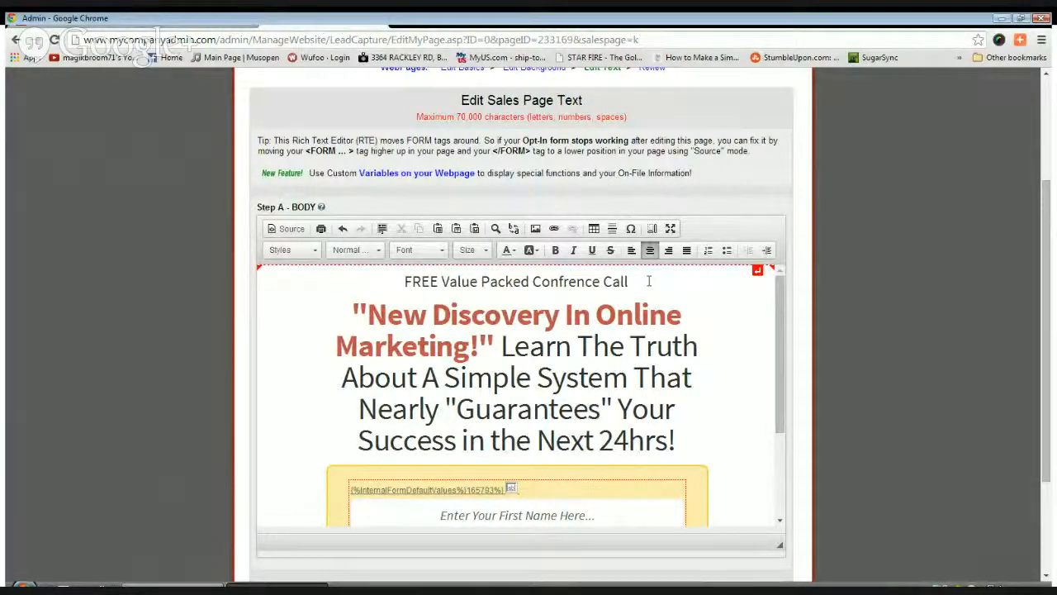
drag(364, 314, 469, 347)
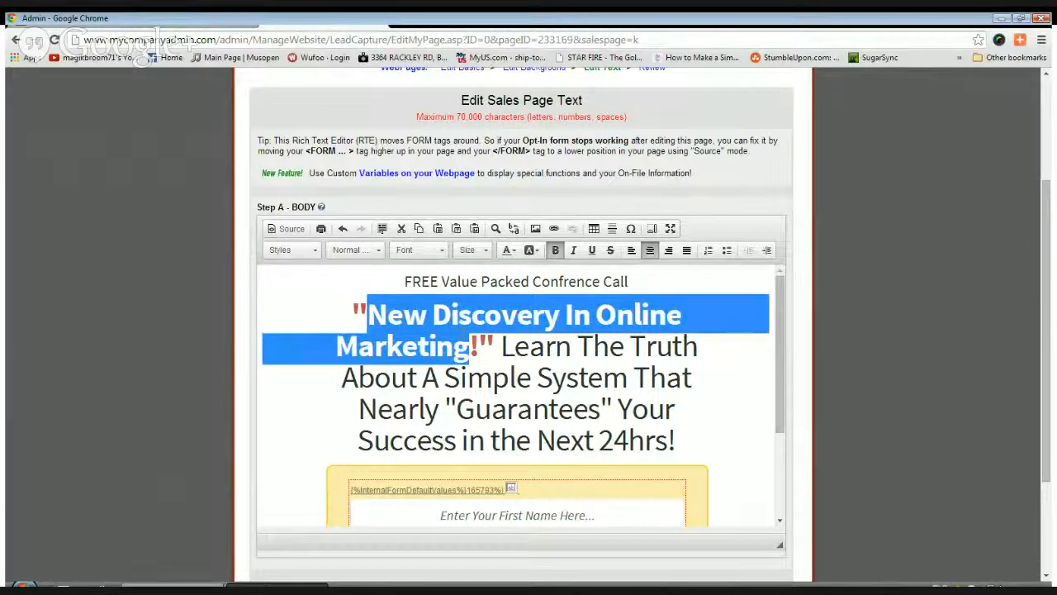
text(You're)
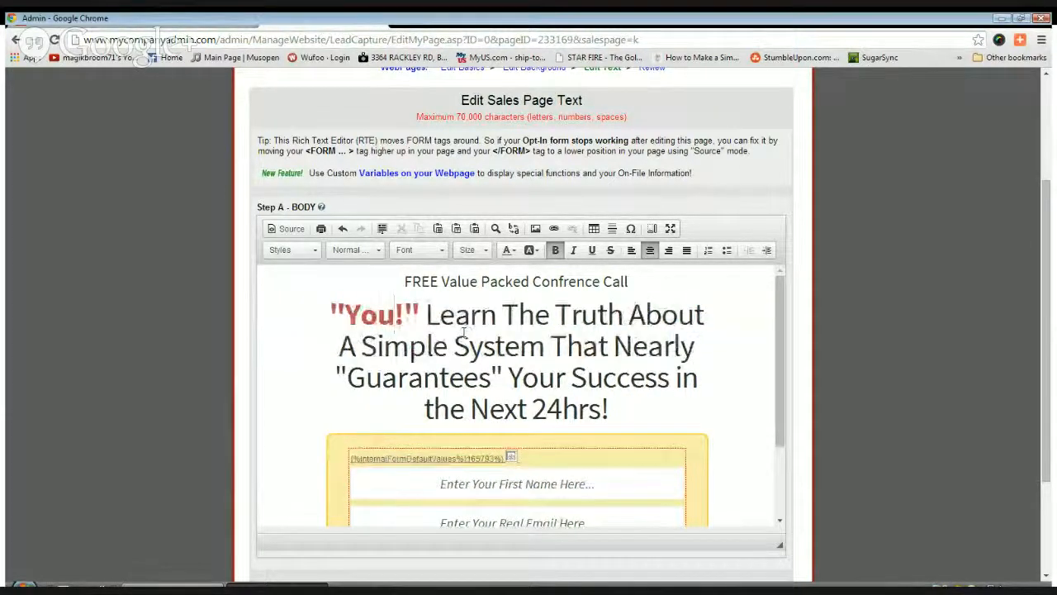
text( Gonna)
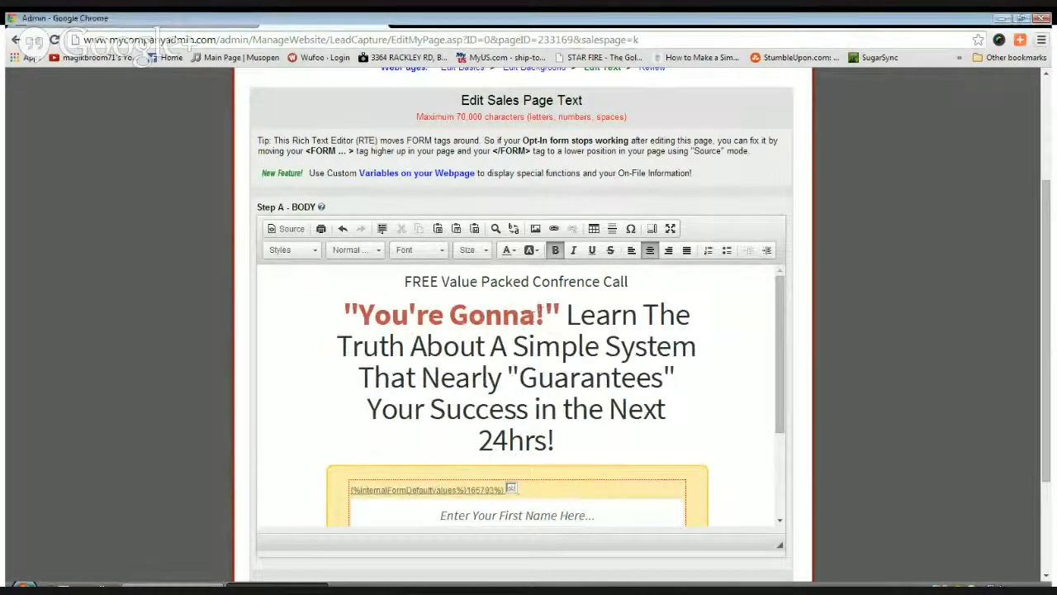
text(LOVE )
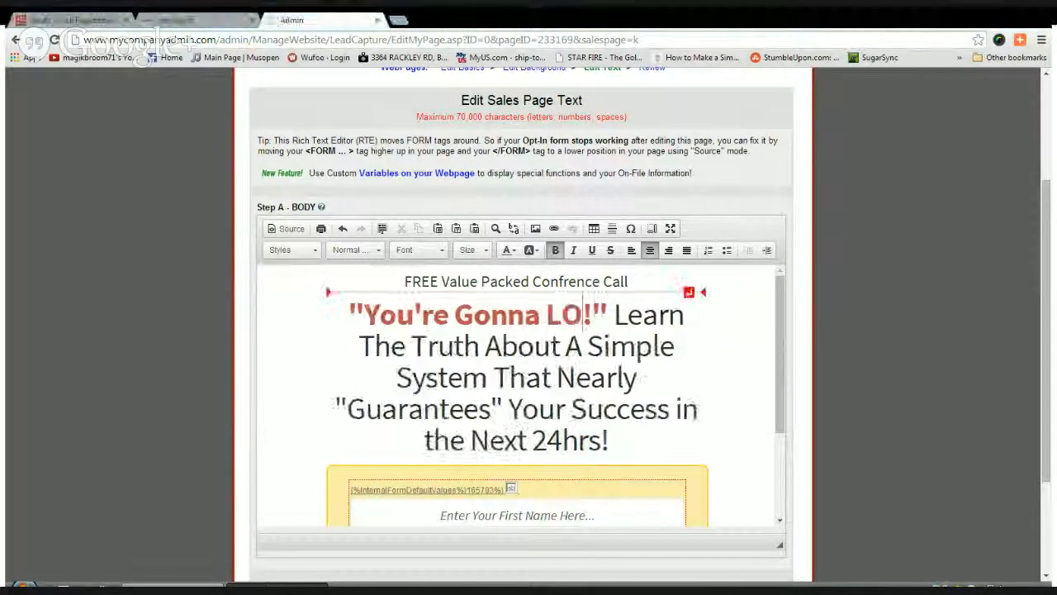
text(This)
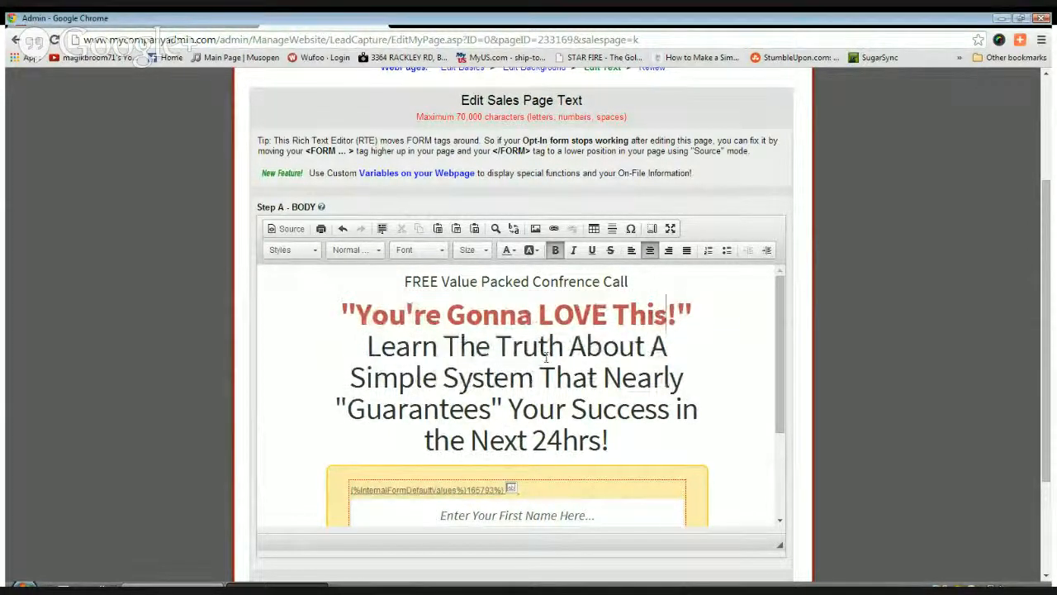
Replace the headline paragraph with 'Special Guest:' and save the page text
drag(369, 346, 621, 439)
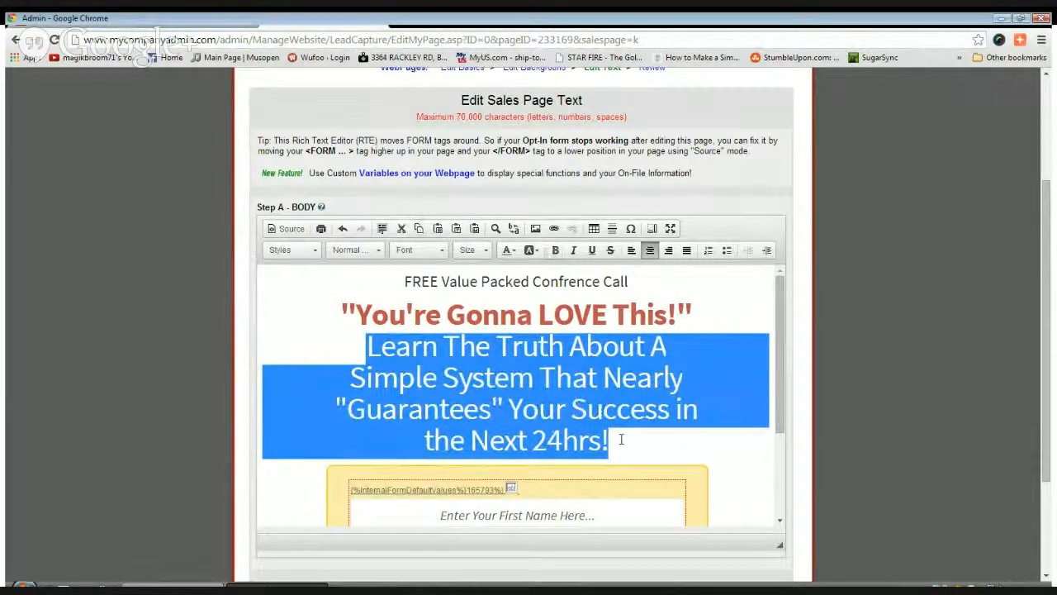
text(Speci)
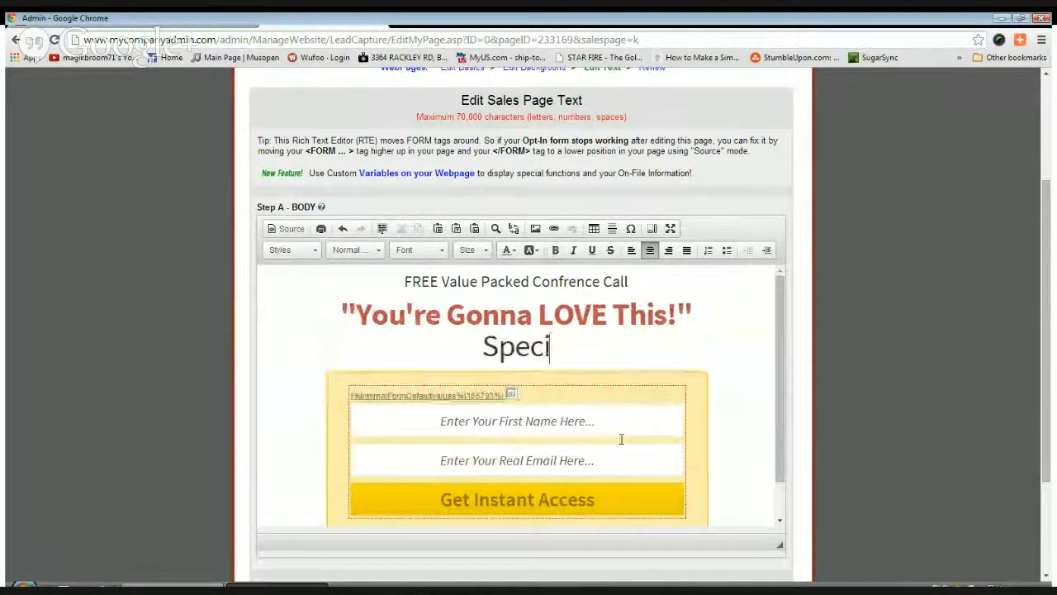
text(al Gue)
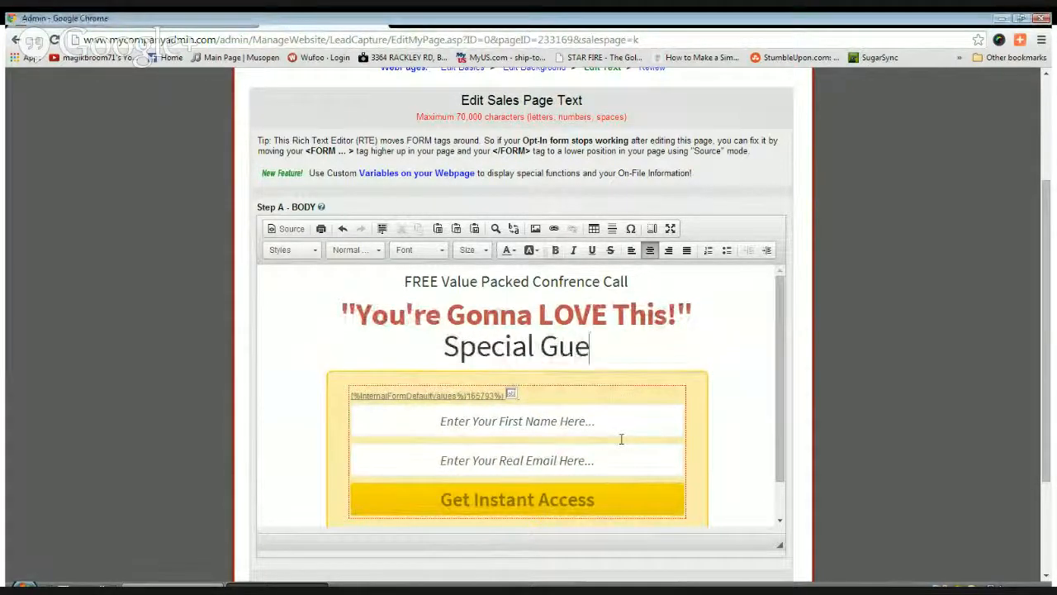
text(st)
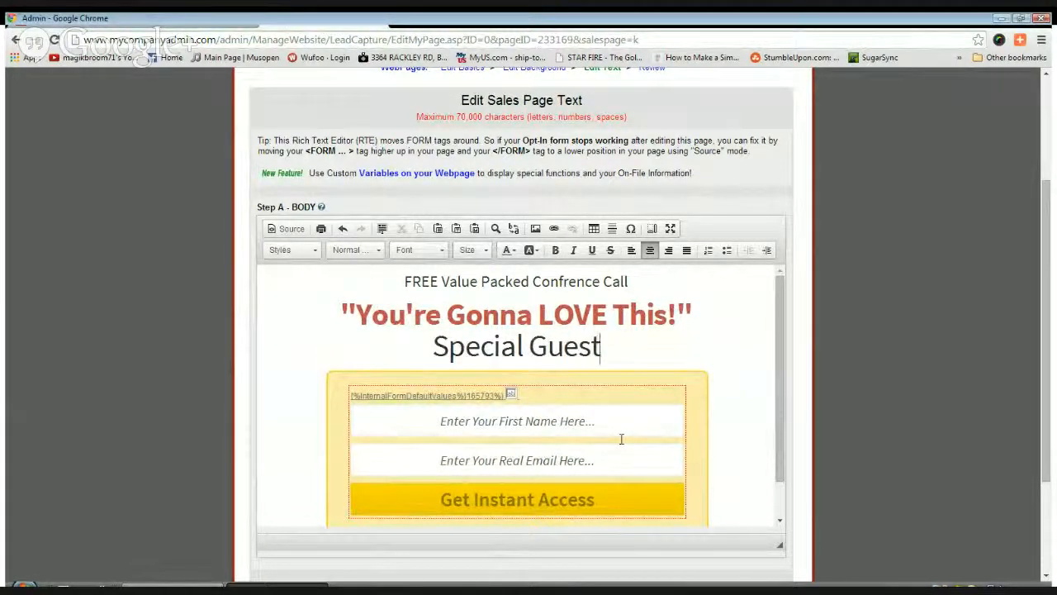
text(:)
key(Return)
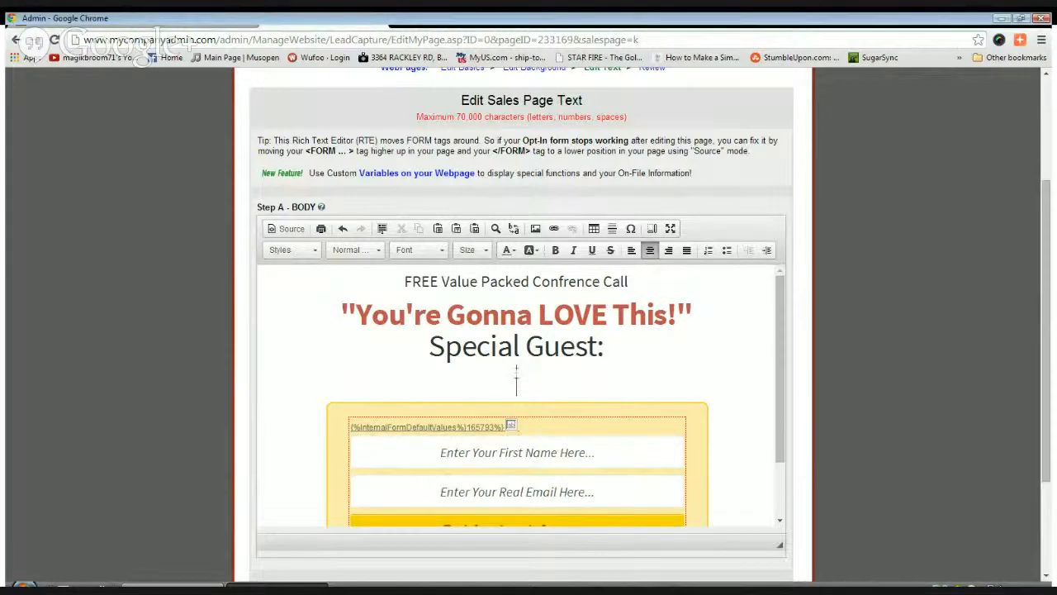
scroll(299, 416, down, 2)
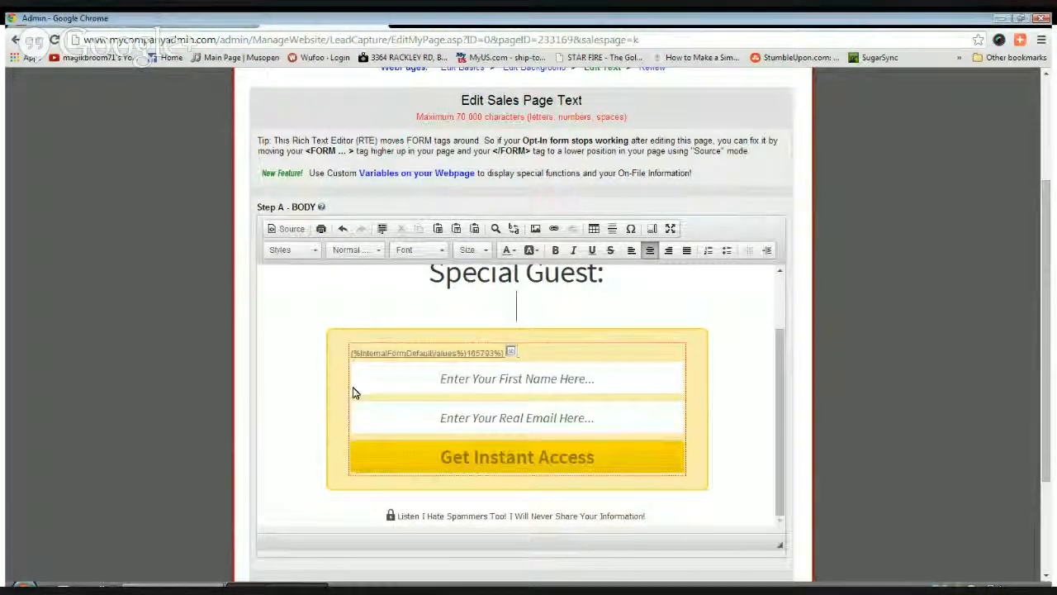
scroll(354, 389, down, 1)
scroll(661, 402, up, 3)
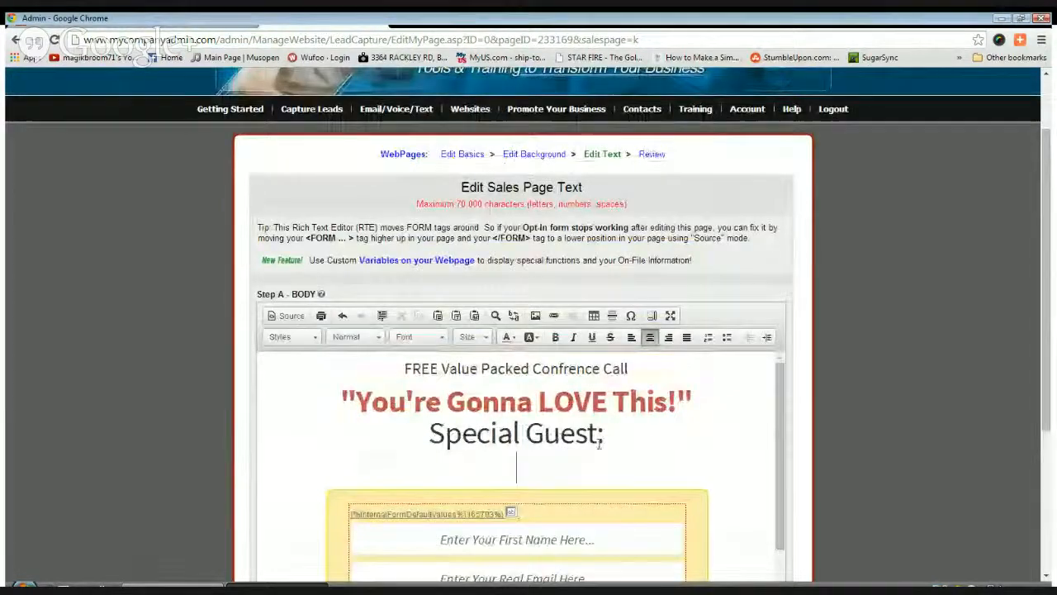
scroll(483, 423, down, 3)
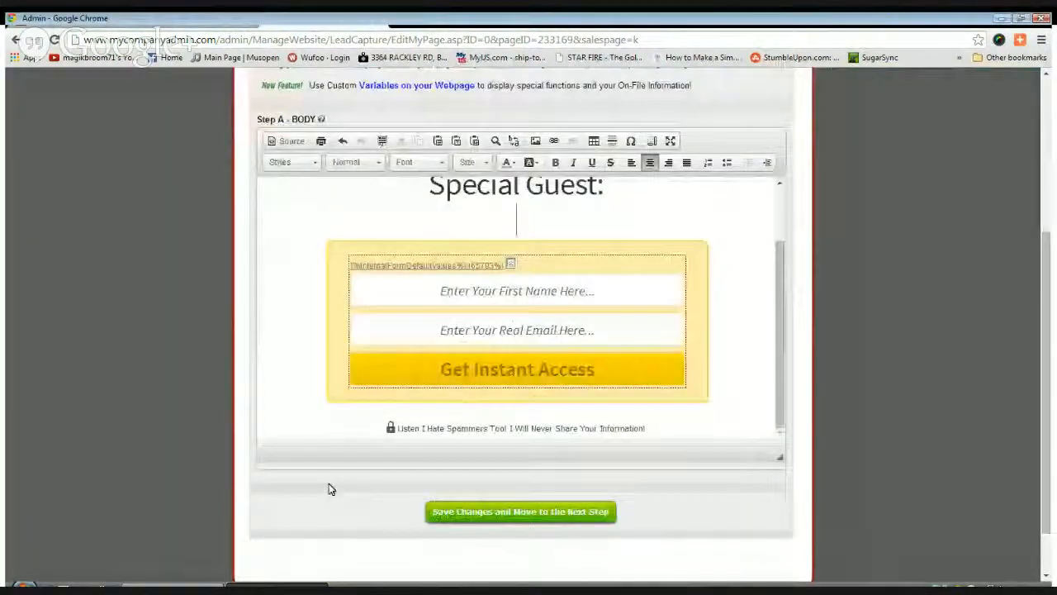
click(523, 513)
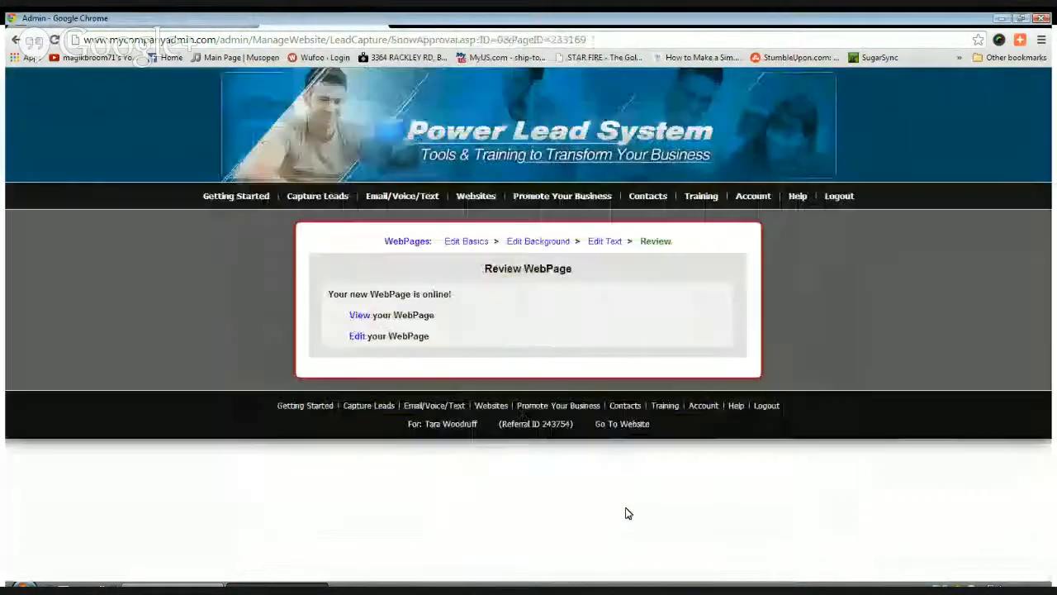
Open the published Test Uplift page and submit its opt-in form with a first name and e-mail
click(358, 315)
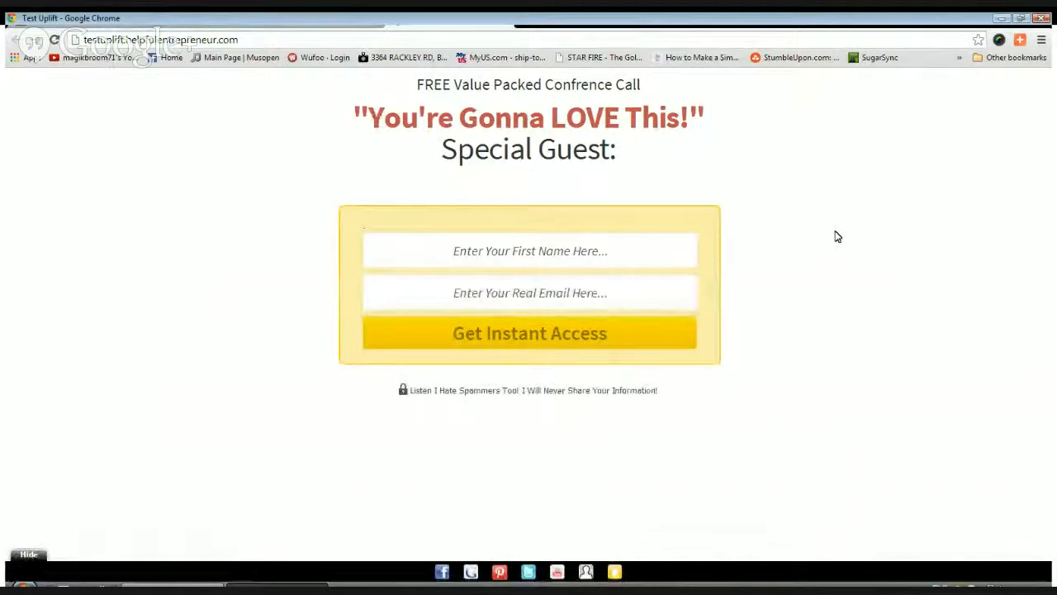
click(545, 248)
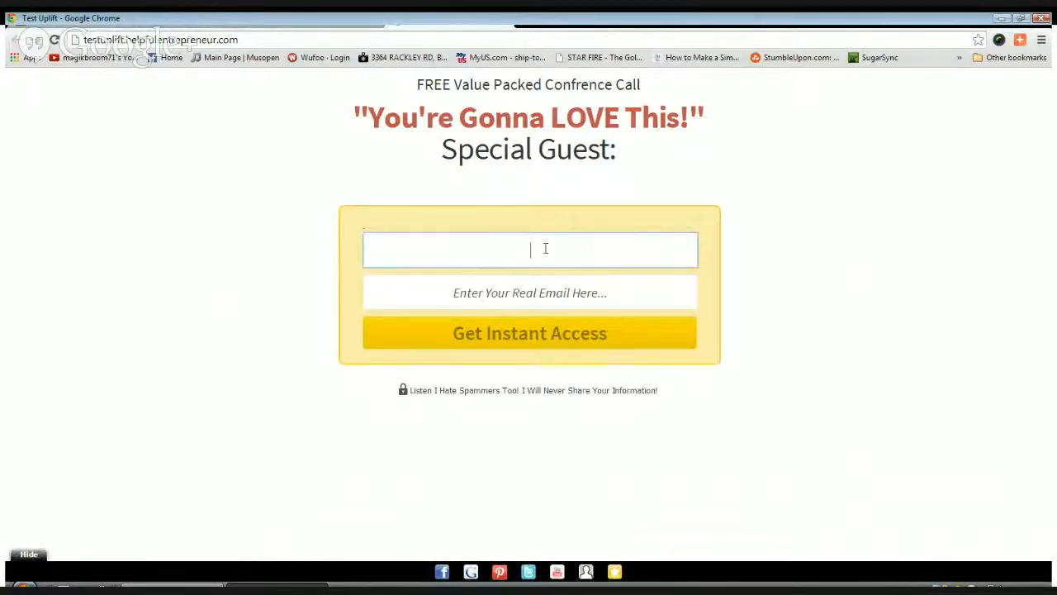
text(tara)
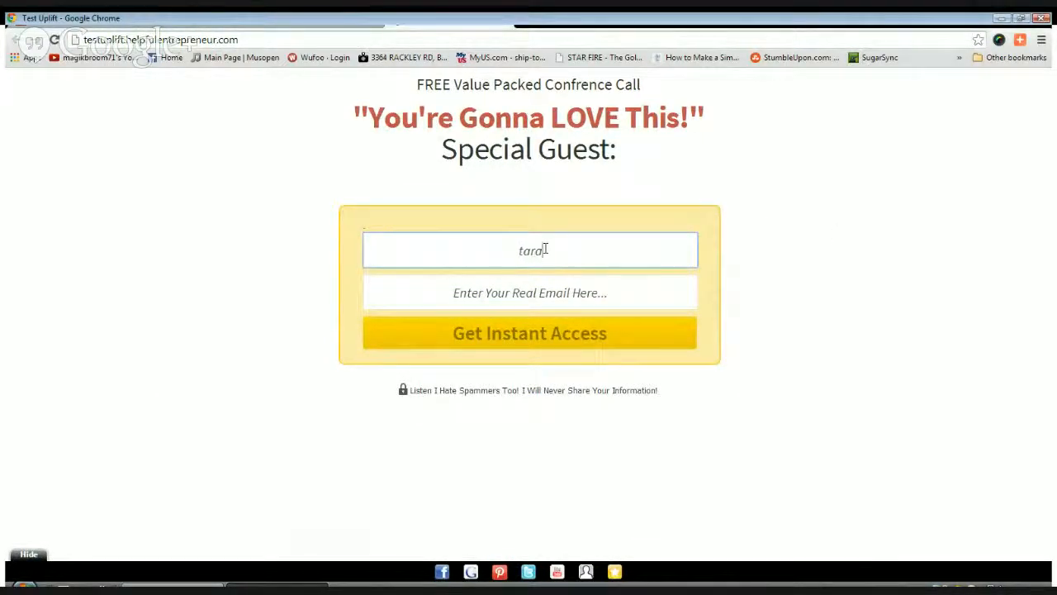
click(545, 278)
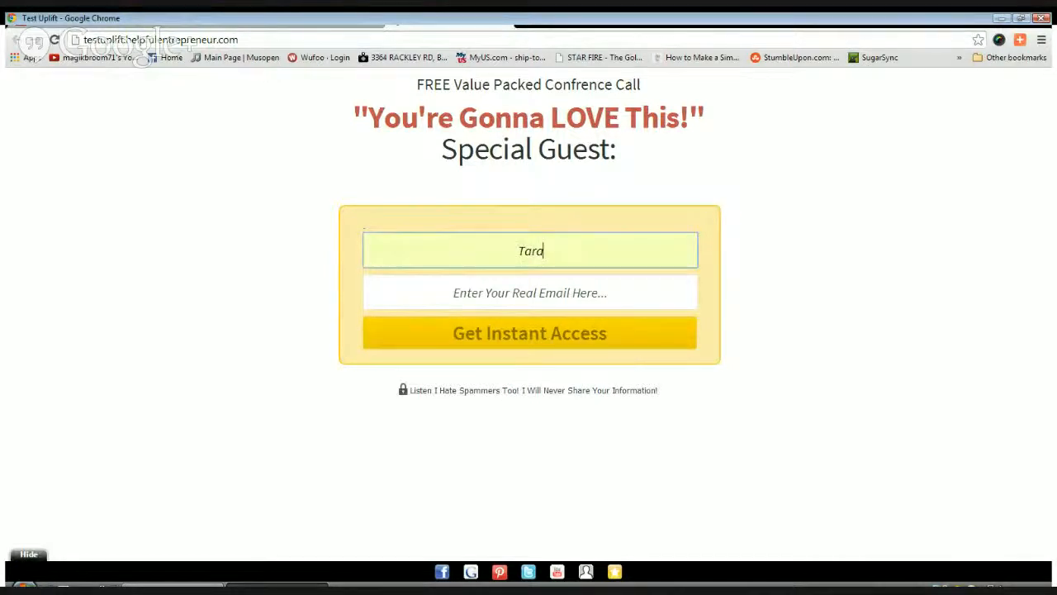
click(521, 300)
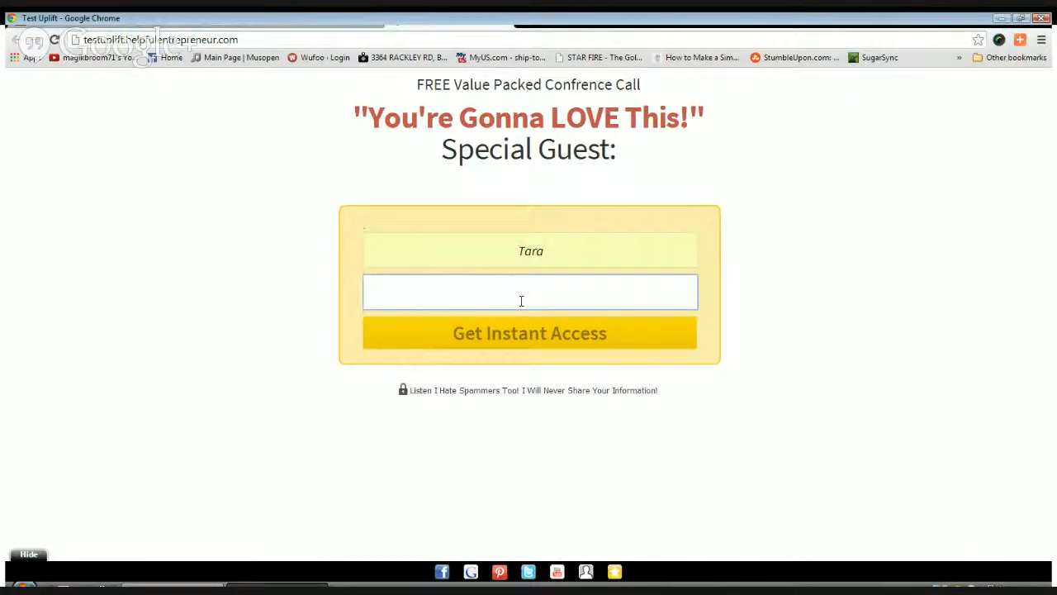
text(tar)
text(arawpoo)
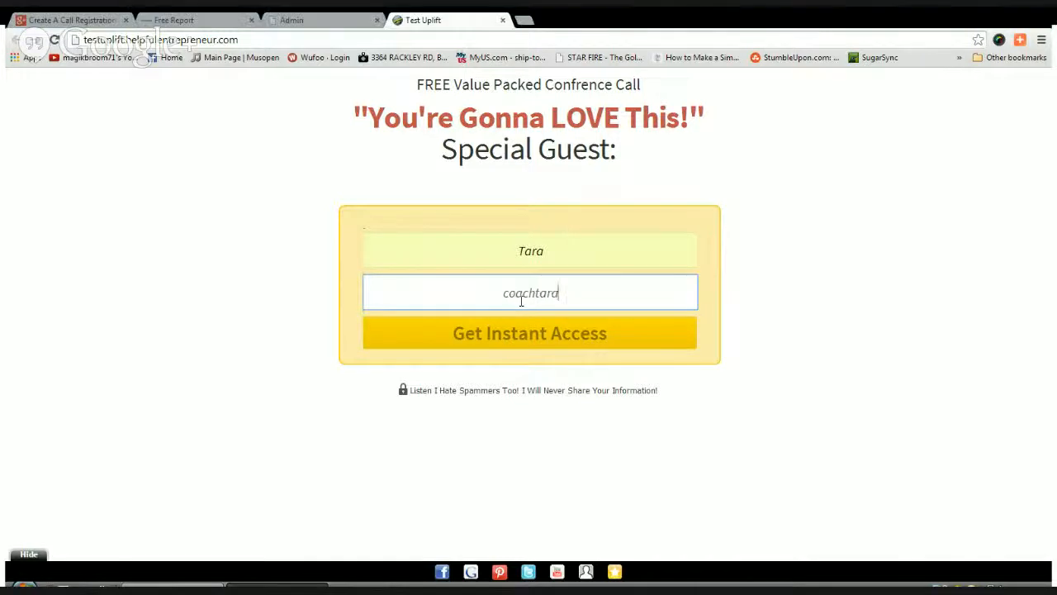
key(BackSpace)
key(BackSpace)
key(BackSpace)
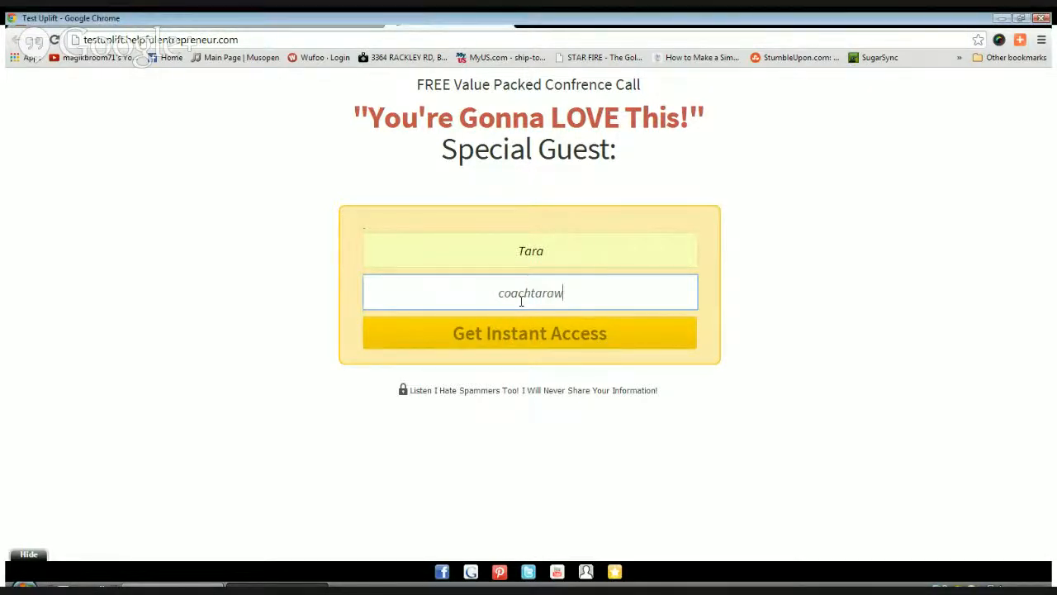
click(488, 323)
click(487, 336)
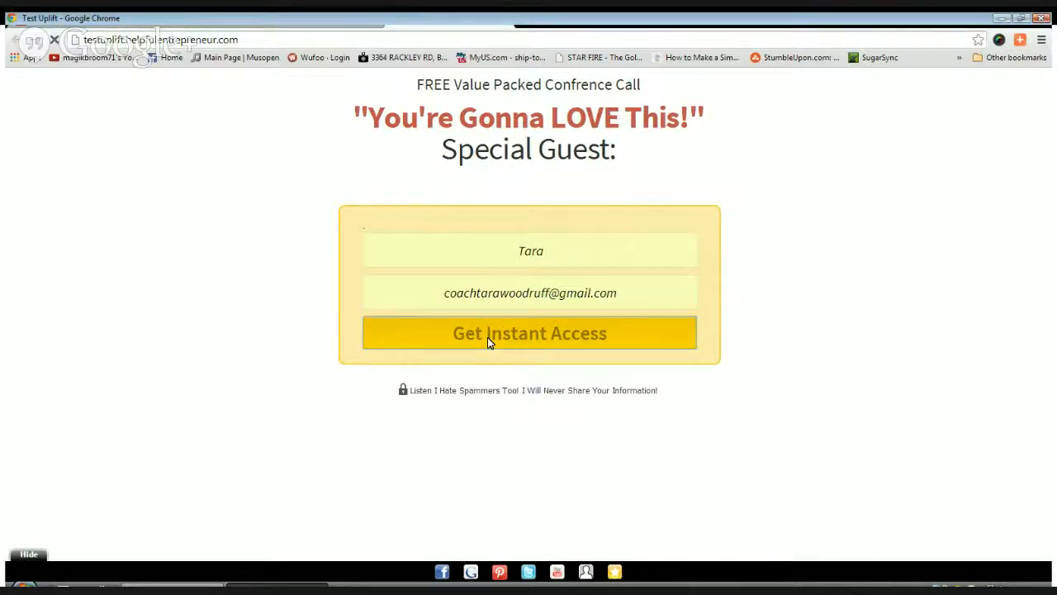
Enter and submit the verification code, then close the opt-in tab
click(575, 261)
text(3Jpi)
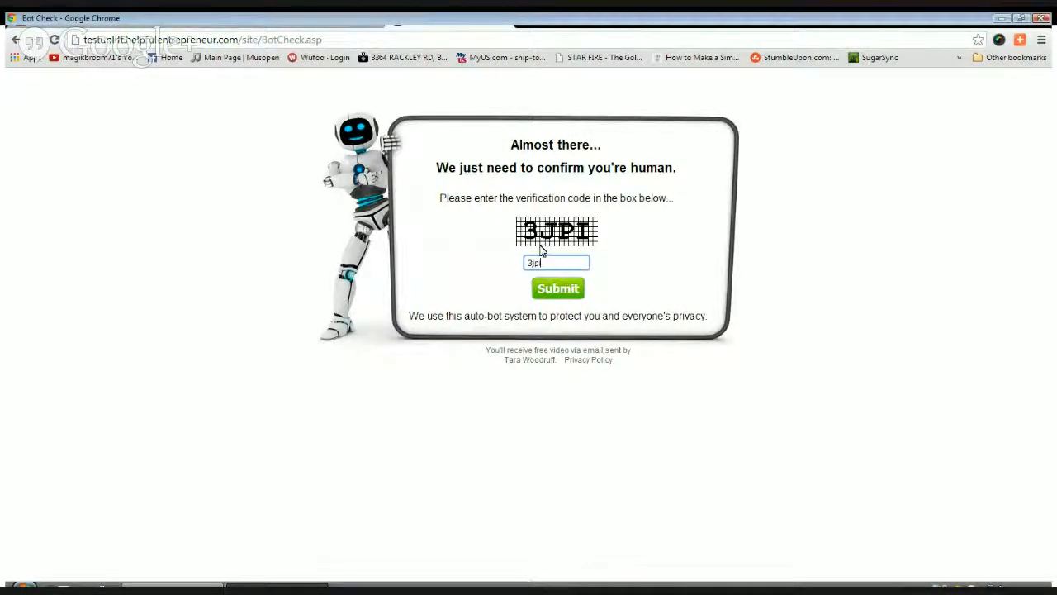
click(563, 294)
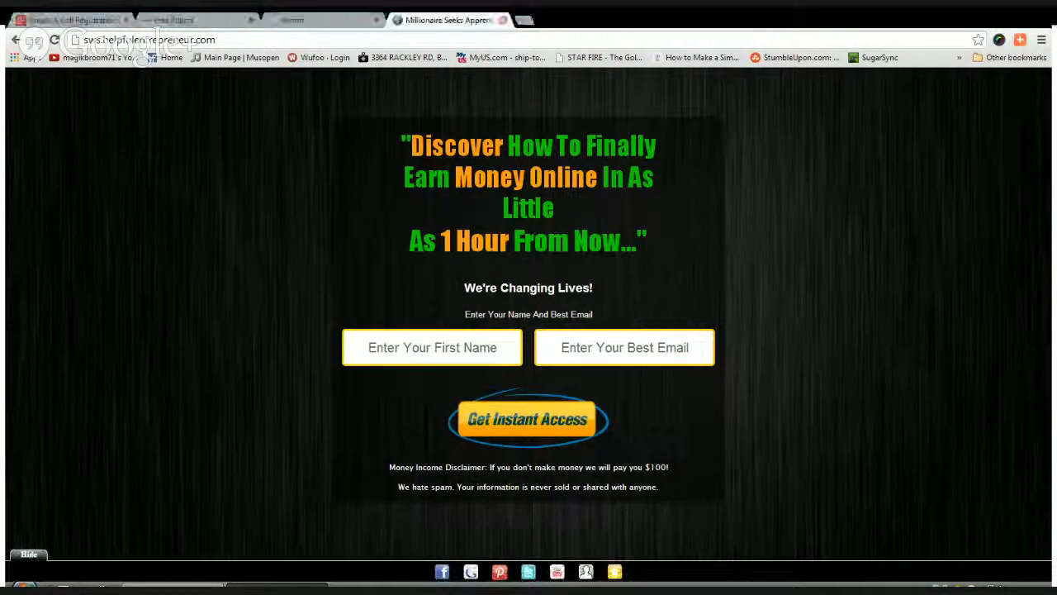
click(502, 20)
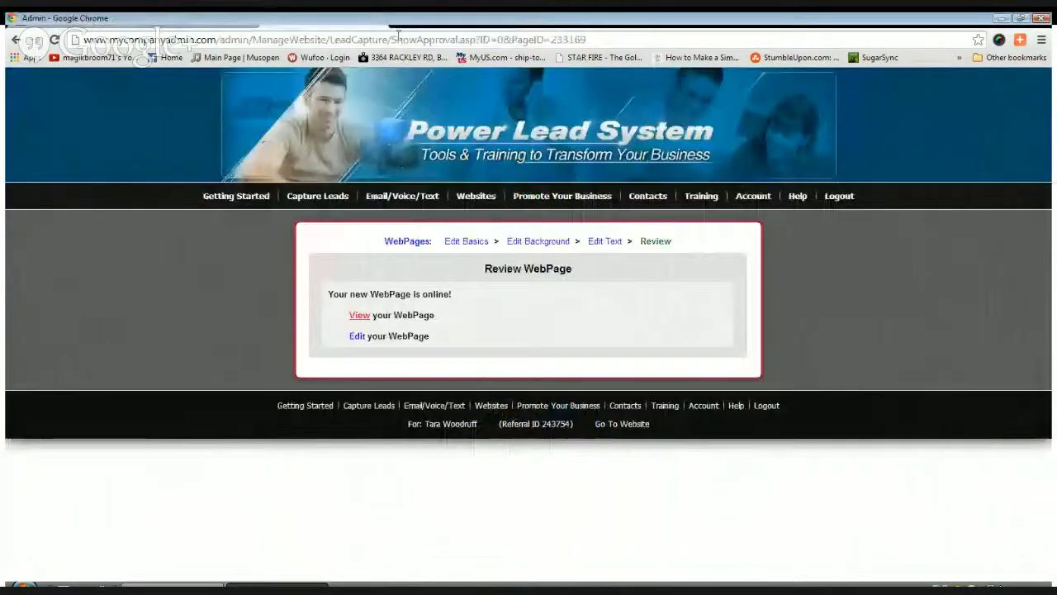
Open a new Chrome tab and go to Gmail, where the 'Thank you!' email has arrived
click(402, 20)
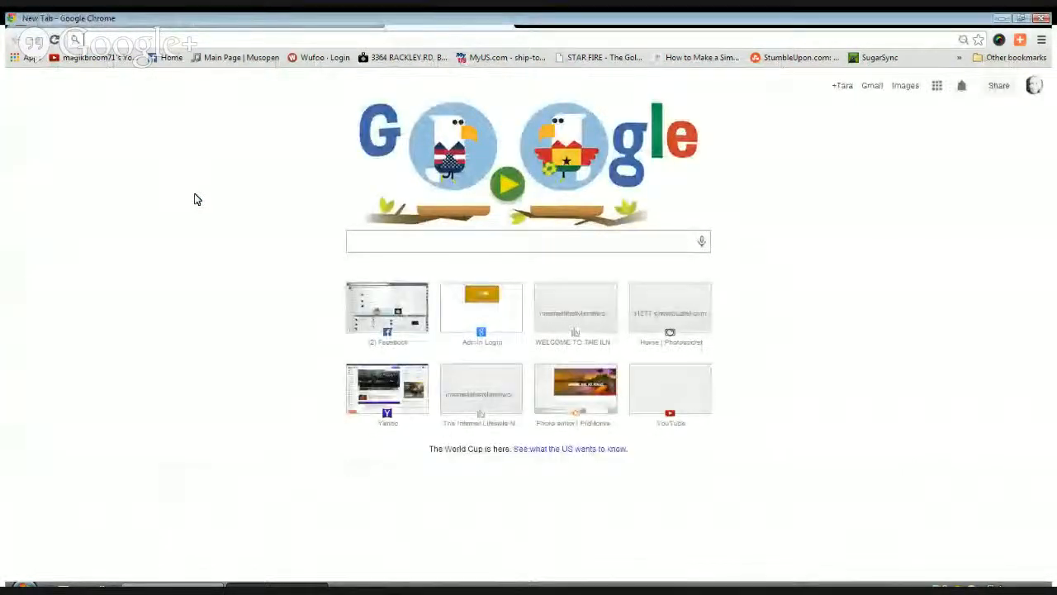
click(871, 87)
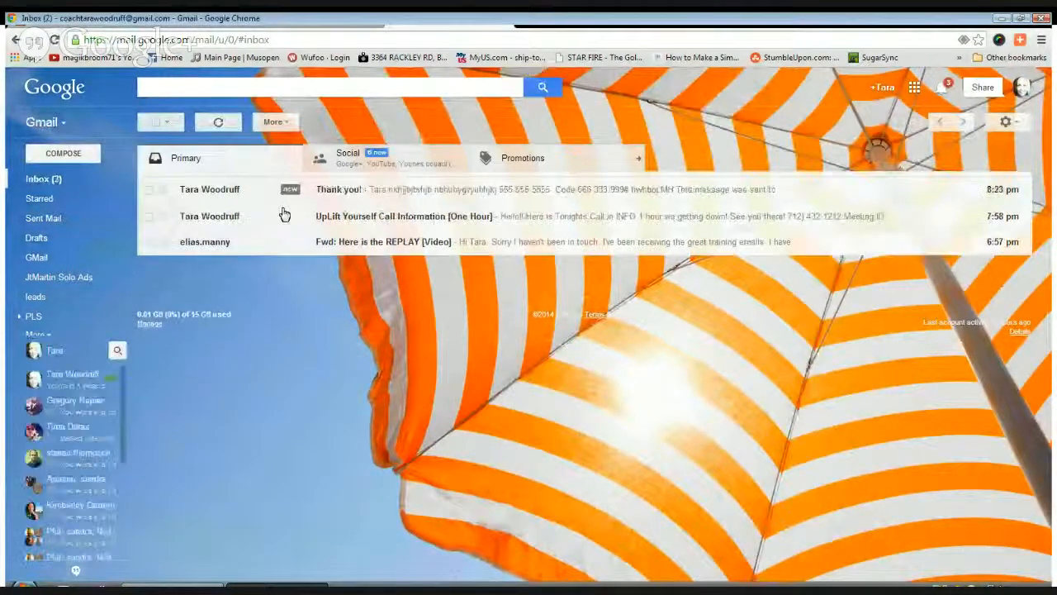
Read the 'Thank you!' test email in Gmail, then return to the Power Lead System tab
click(463, 197)
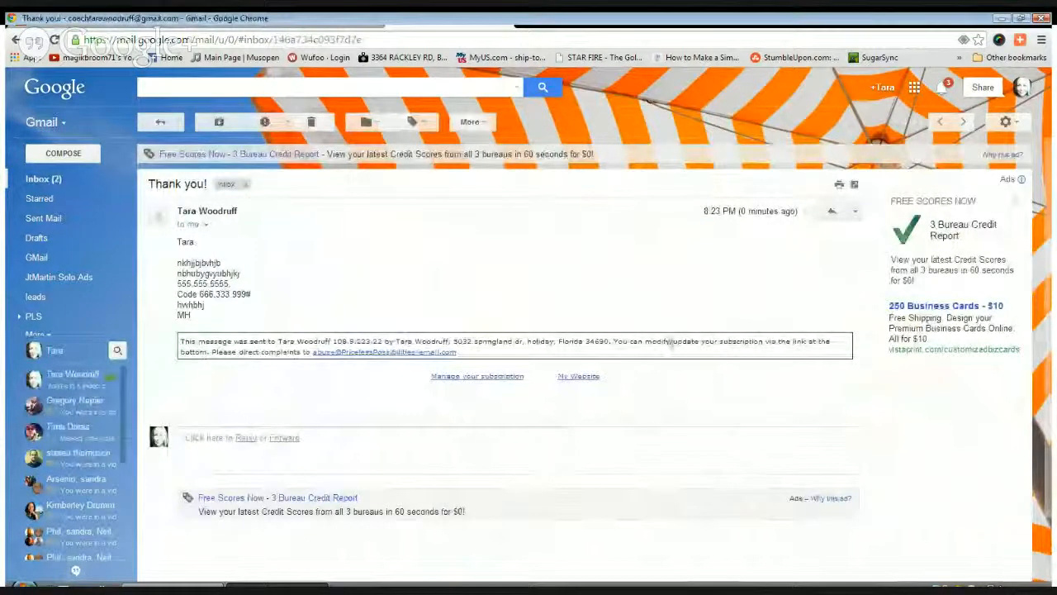
click(306, 24)
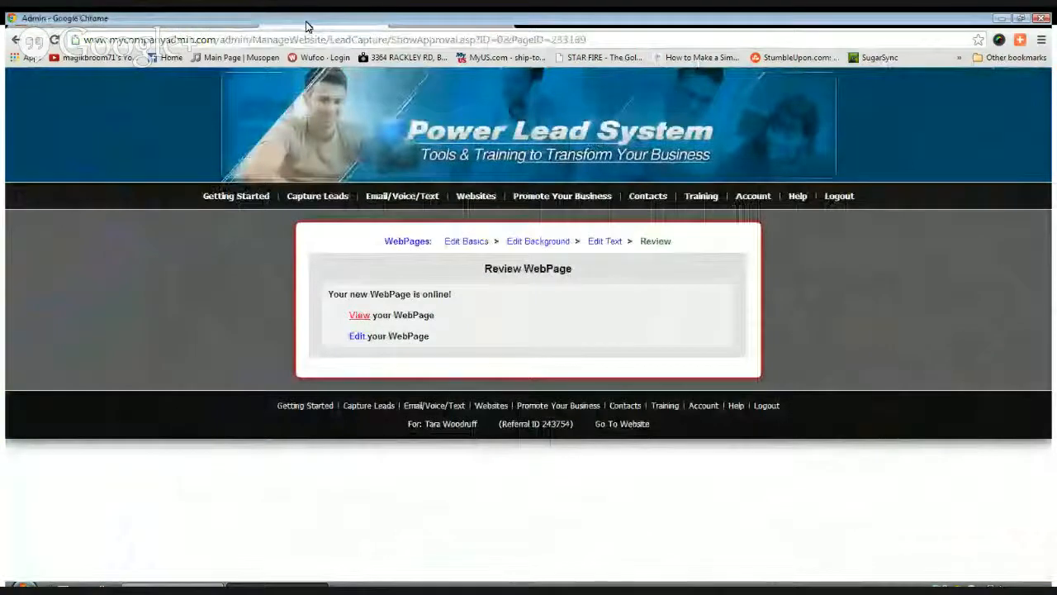
Open the UPLIFT TEST campaign's day-0 'Thank you!' email in the Autoresponder Campaign Editor
mouse_move(404, 203)
mouse_move(392, 221)
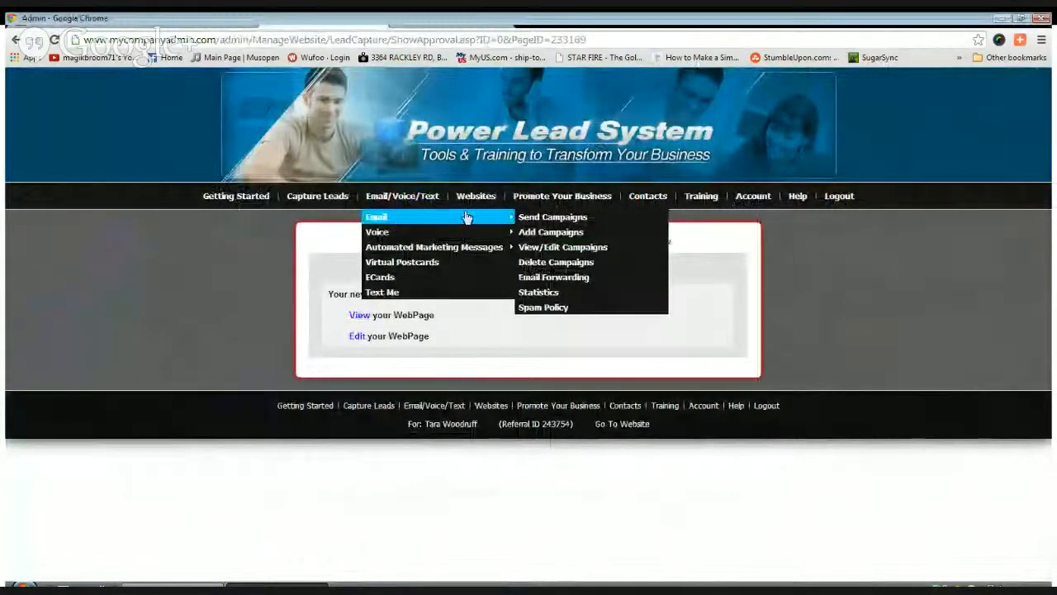
click(562, 248)
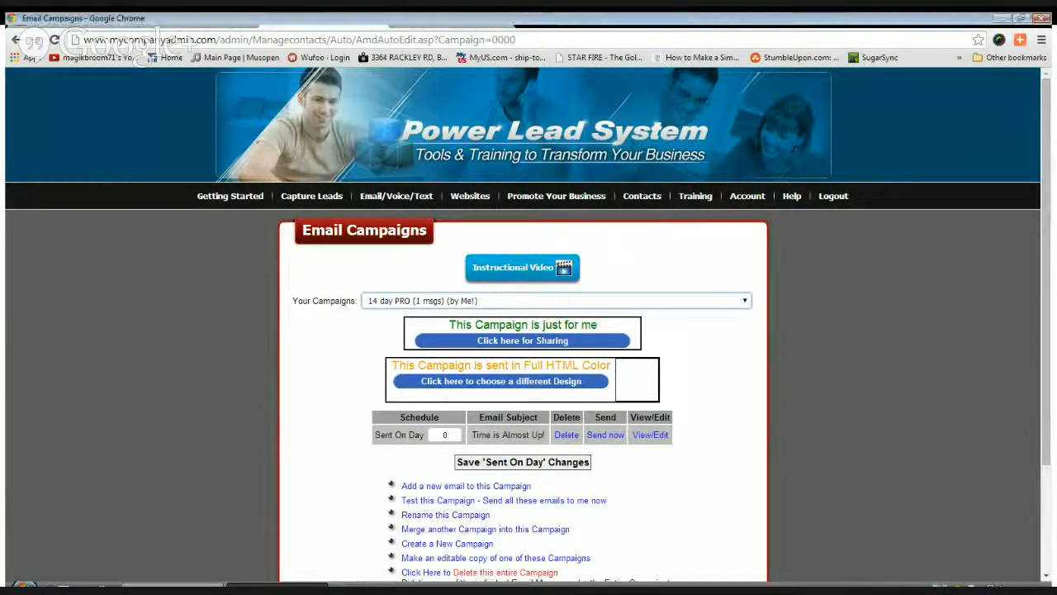
click(601, 415)
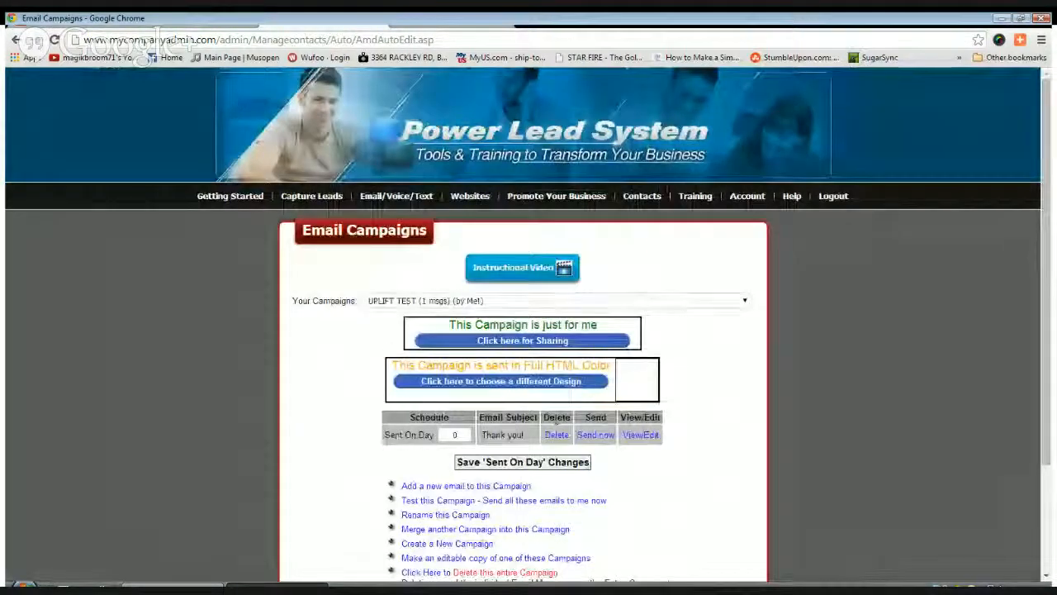
click(642, 433)
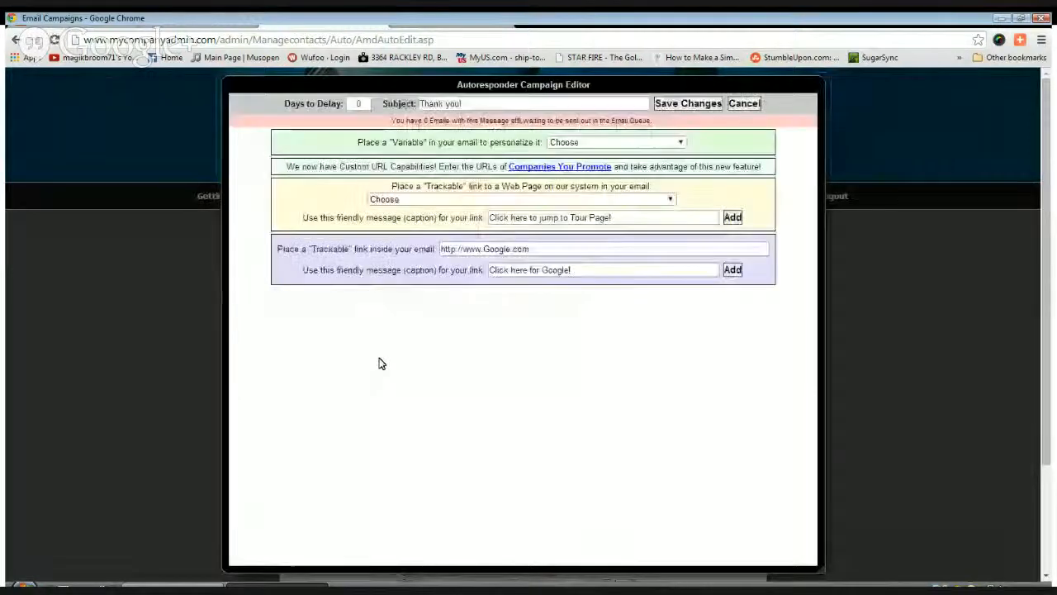
Insert a 'ONE HOUR REMINDER' heading above the {%FirstName%} greeting
click(262, 357)
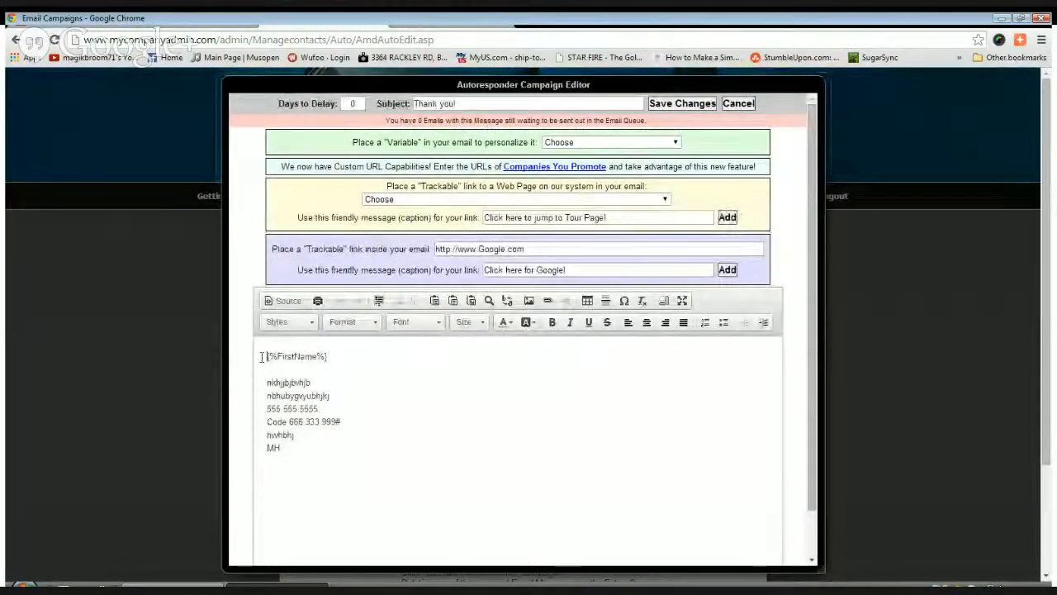
key(Return)
key(Return)
key(Return)
key(Return)
text(ONE HOUR)
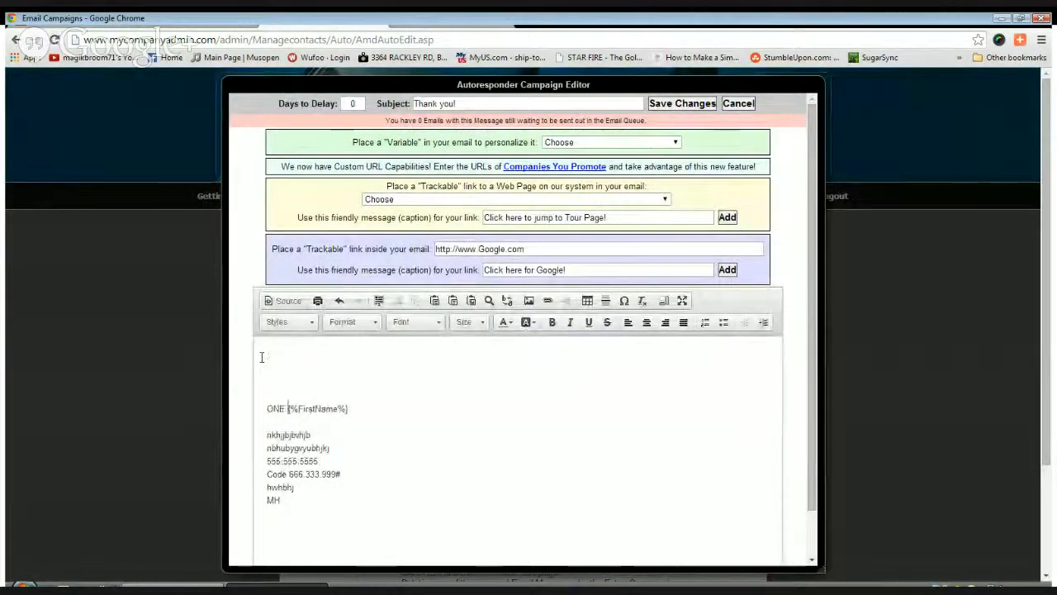
text( REMINDER)
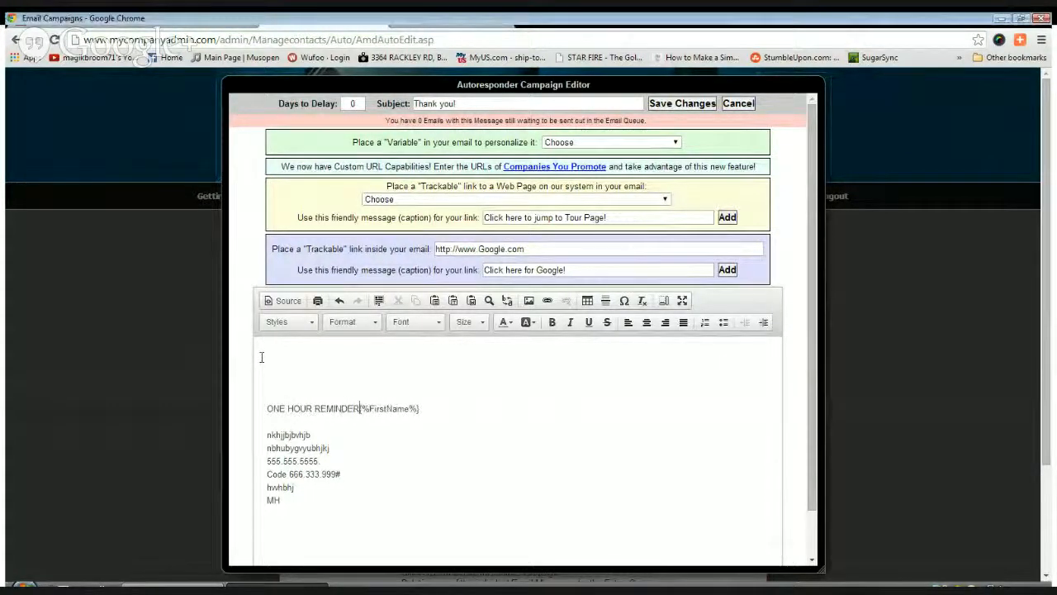
key(Return)
key(Return)
key(Return)
key(Return)
key(Return)
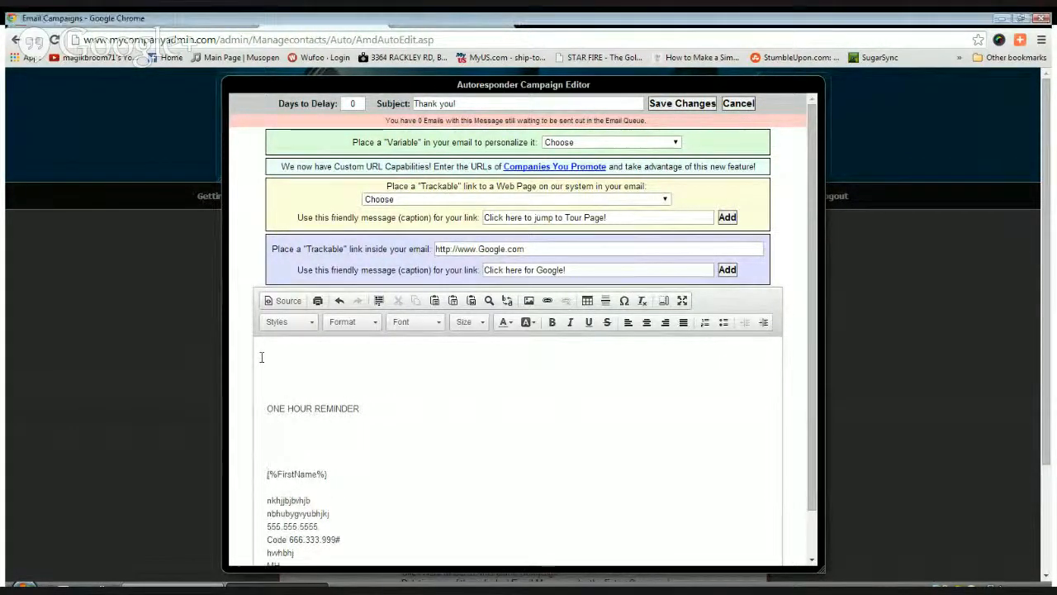
key(Return)
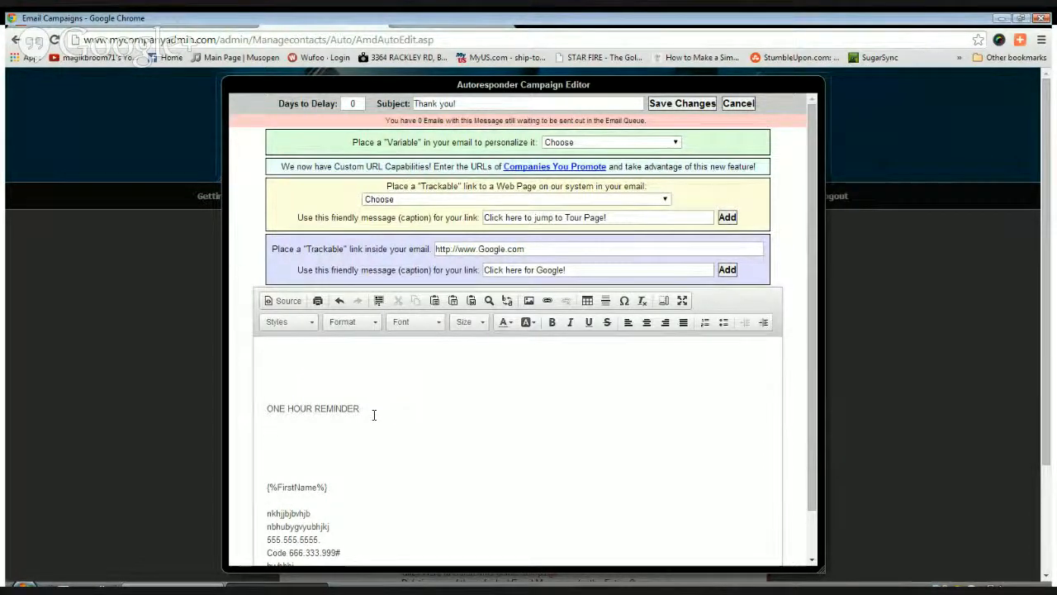
Add filler lines 'jkbhjhjbnjbhjbhj', 'hbvgcgg' and 'mknhjb' under the heading and save the message
text(jkbhjhjbnjbhjbhj)
key(Return)
text(hbvgcgg)
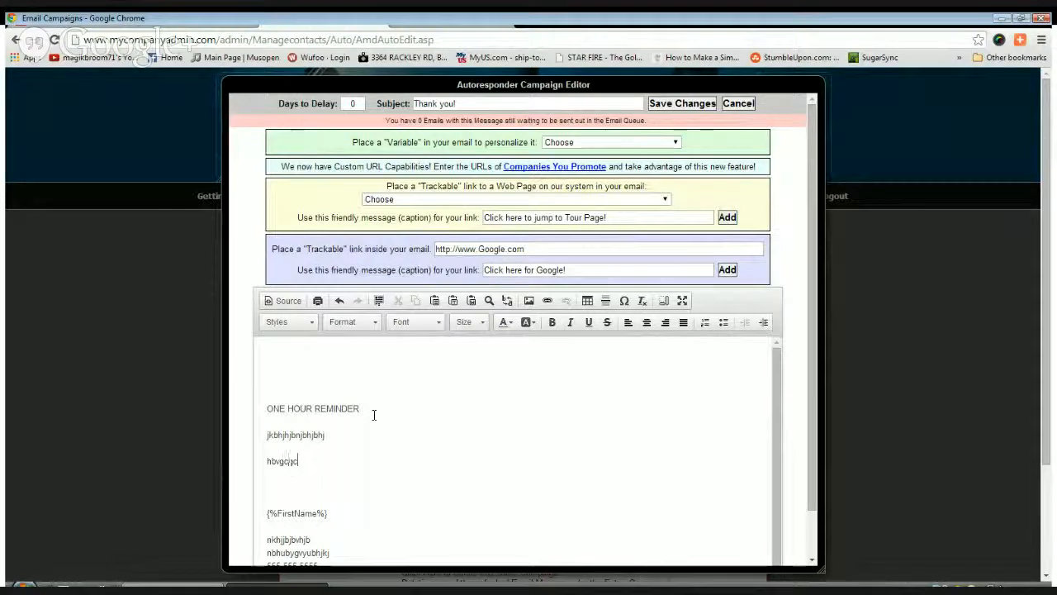
key(shift+Return)
text(mknhjb)
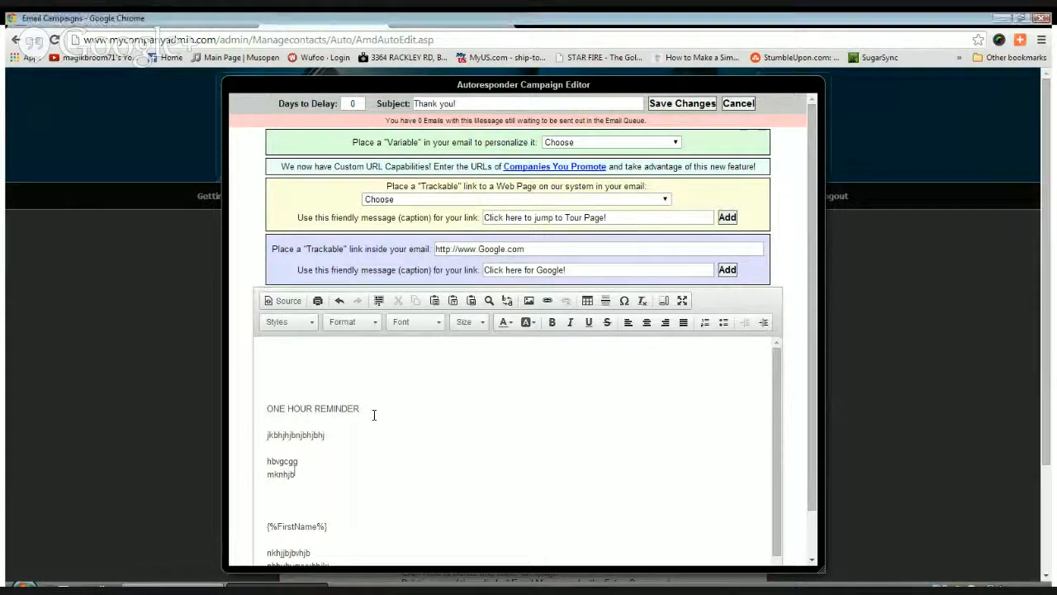
scroll(373, 414, down, 3)
scroll(537, 386, up, 3)
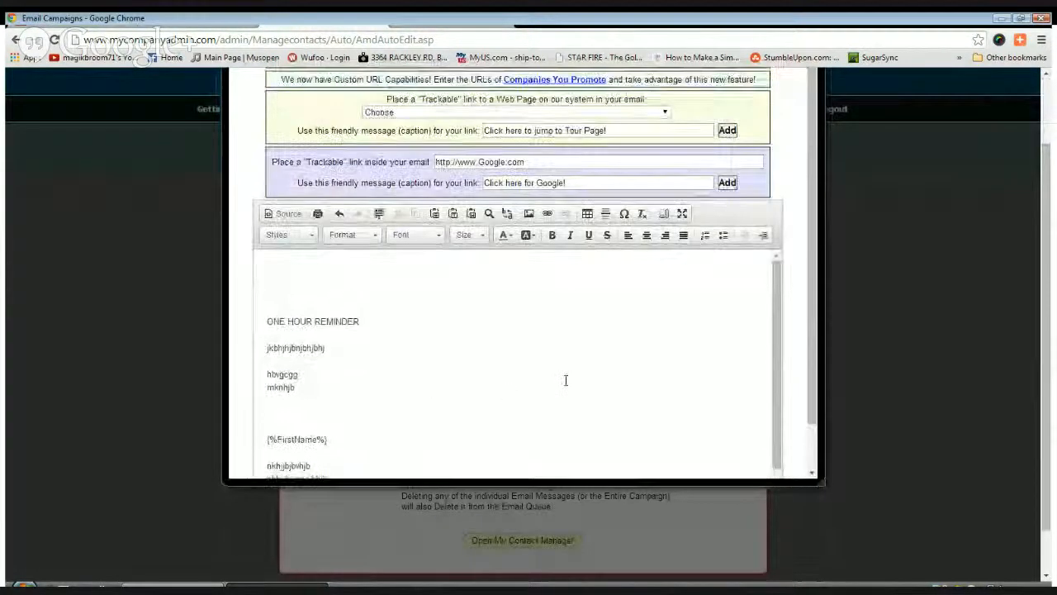
click(683, 104)
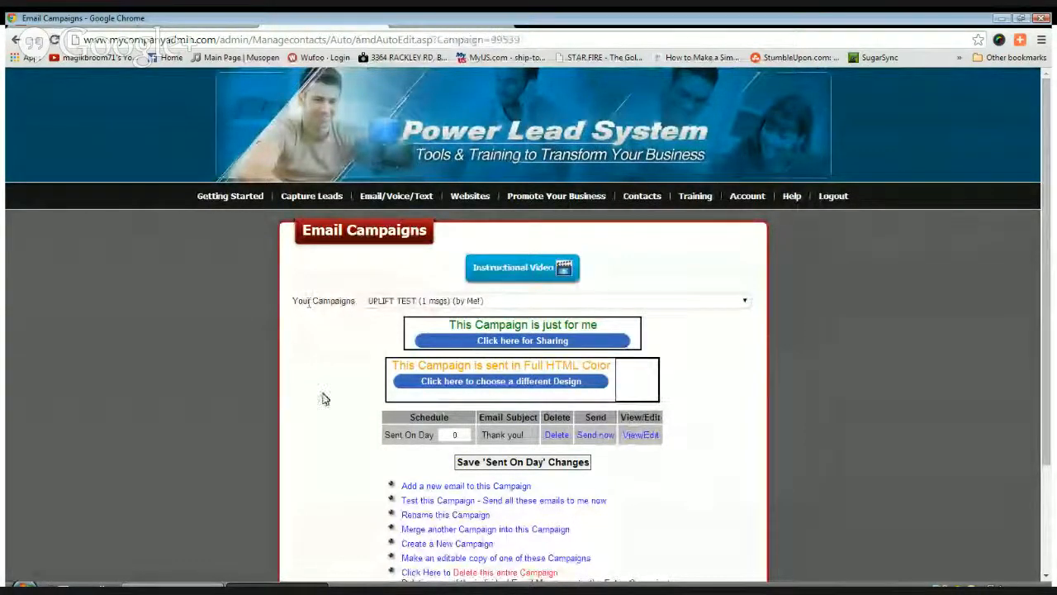
Reload the Email Campaigns page and scroll down to the recipient group list
mouse_move(395, 209)
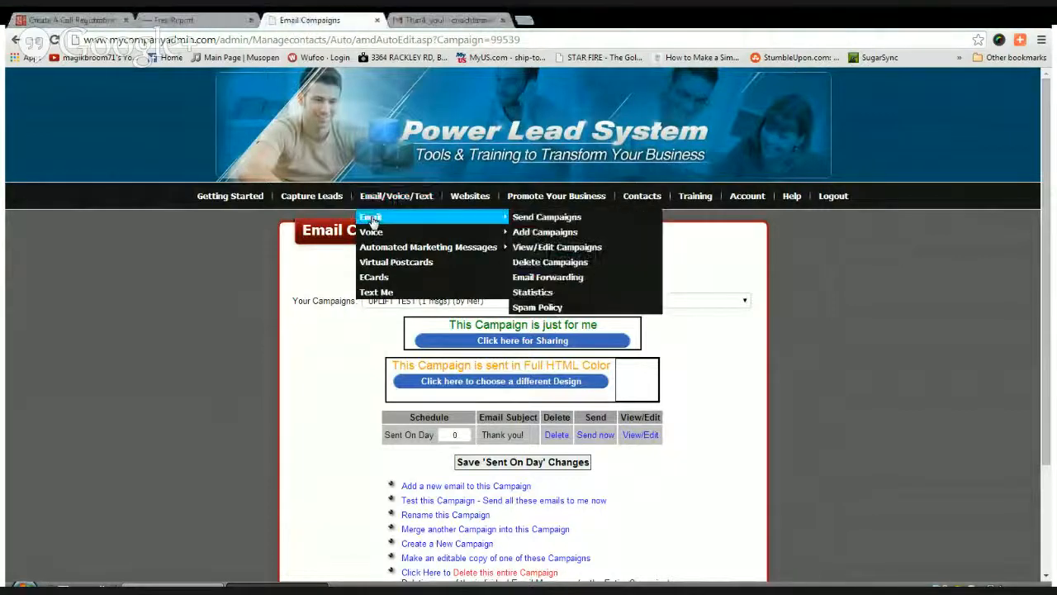
mouse_move(556, 198)
mouse_move(544, 217)
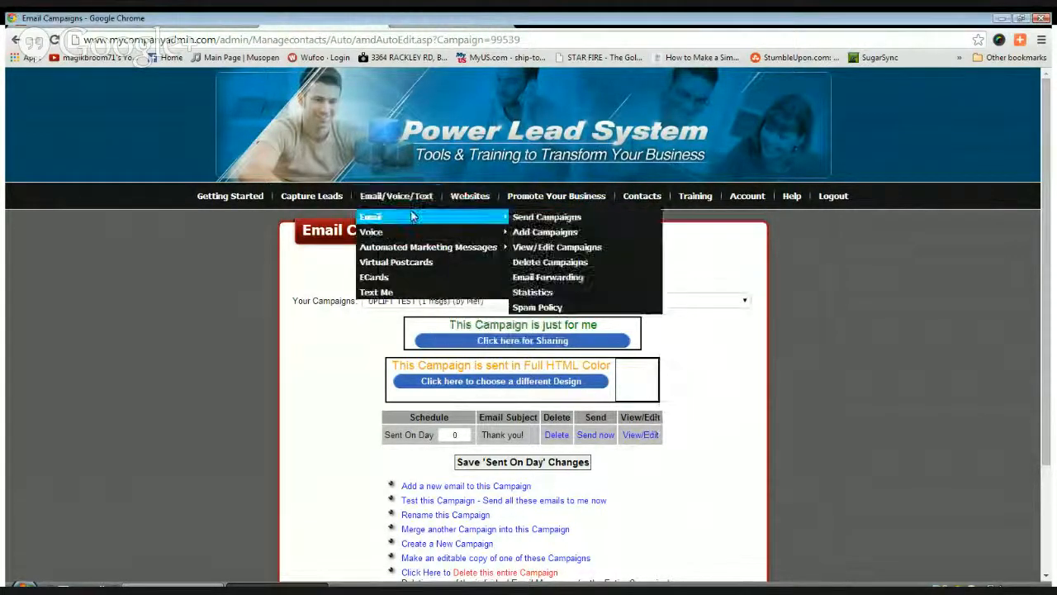
click(548, 215)
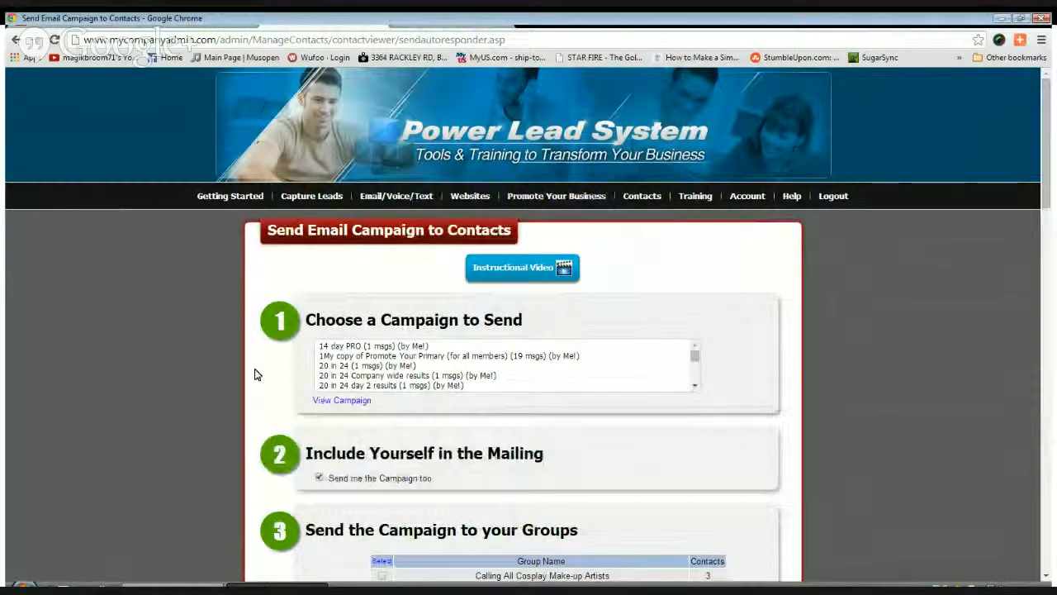
scroll(254, 374, down, 2)
scroll(255, 374, down, 1)
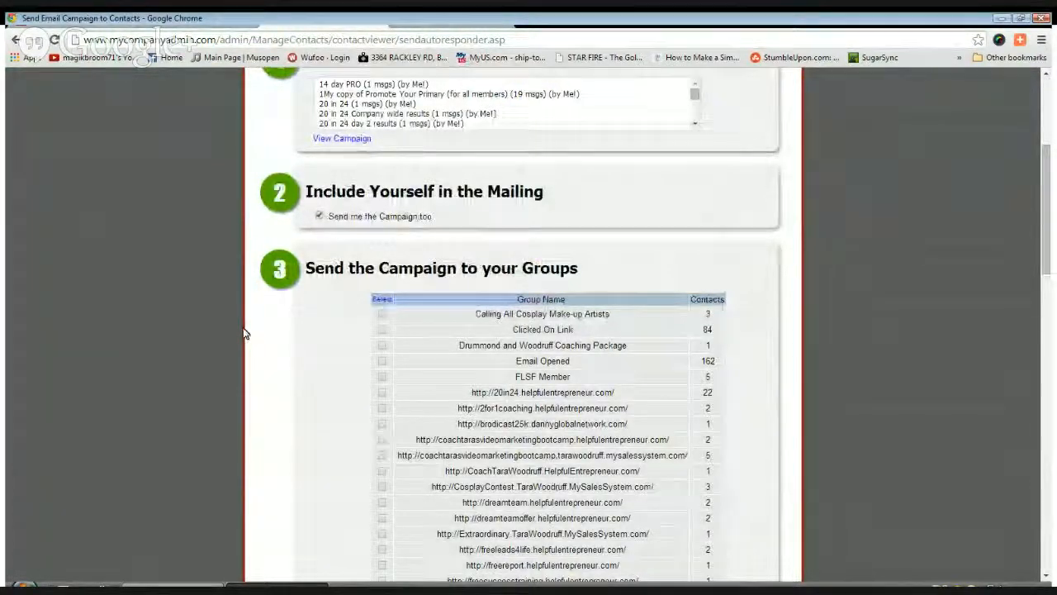
scroll(244, 334, down, 4)
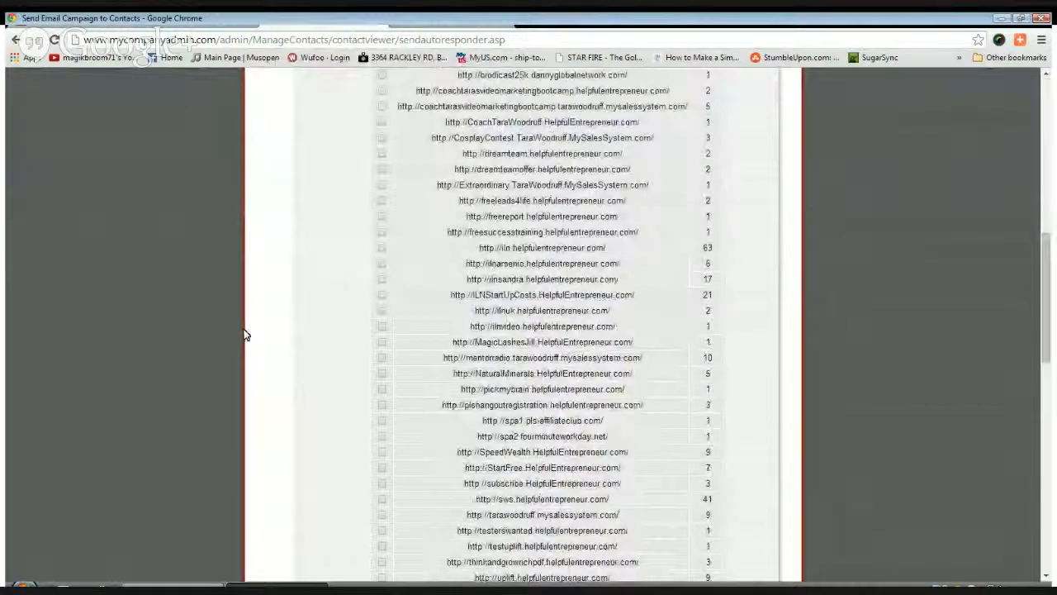
scroll(245, 334, down, 3)
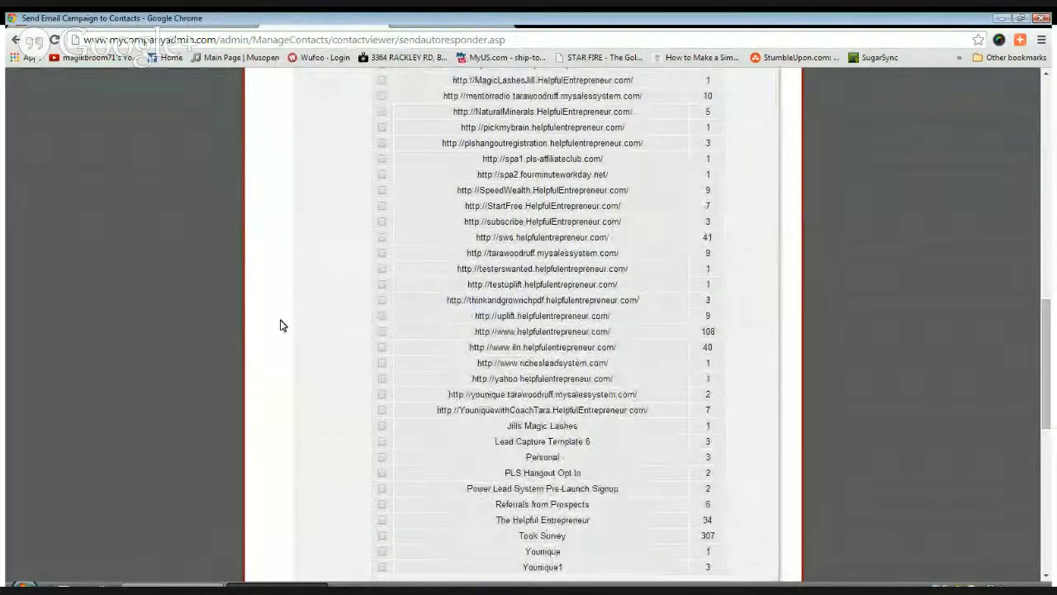
scroll(280, 326, down, 2)
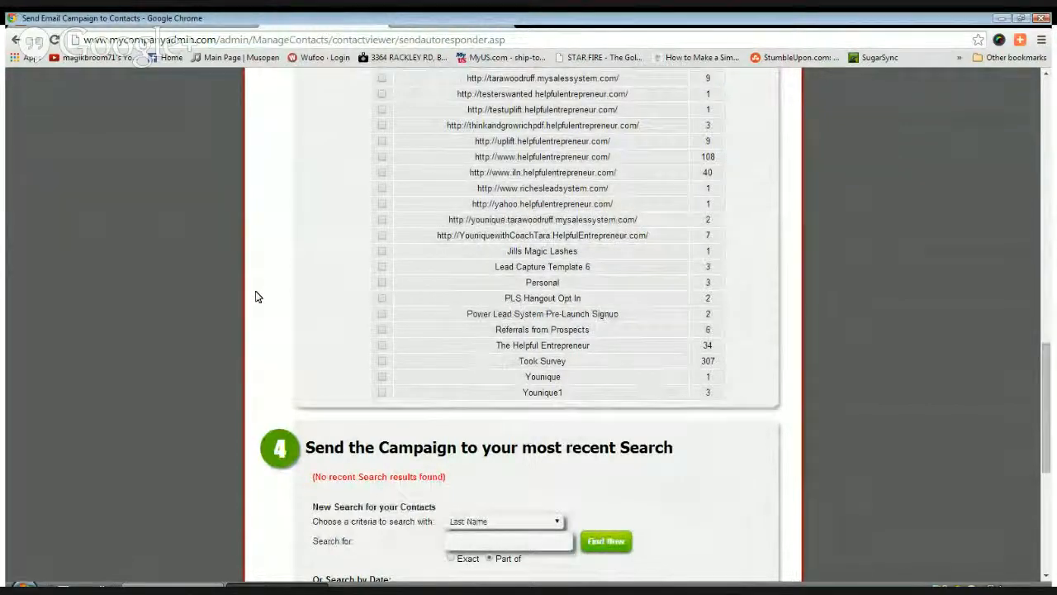
Try scheduling the send to the testuplift group, then go back from the survey-form-only error
scroll(257, 296, up, 2)
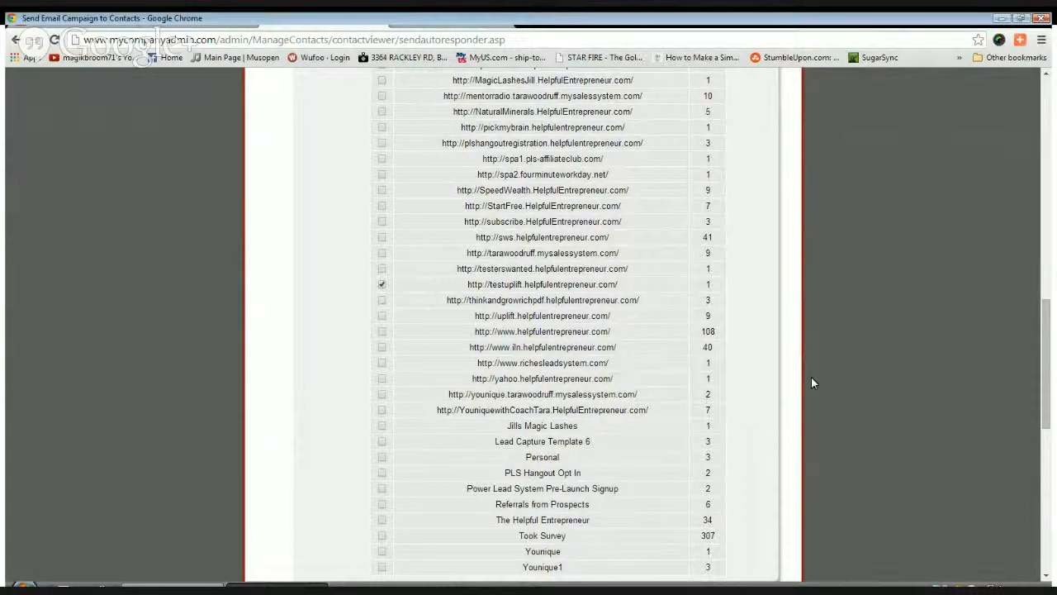
scroll(418, 223, up, 2)
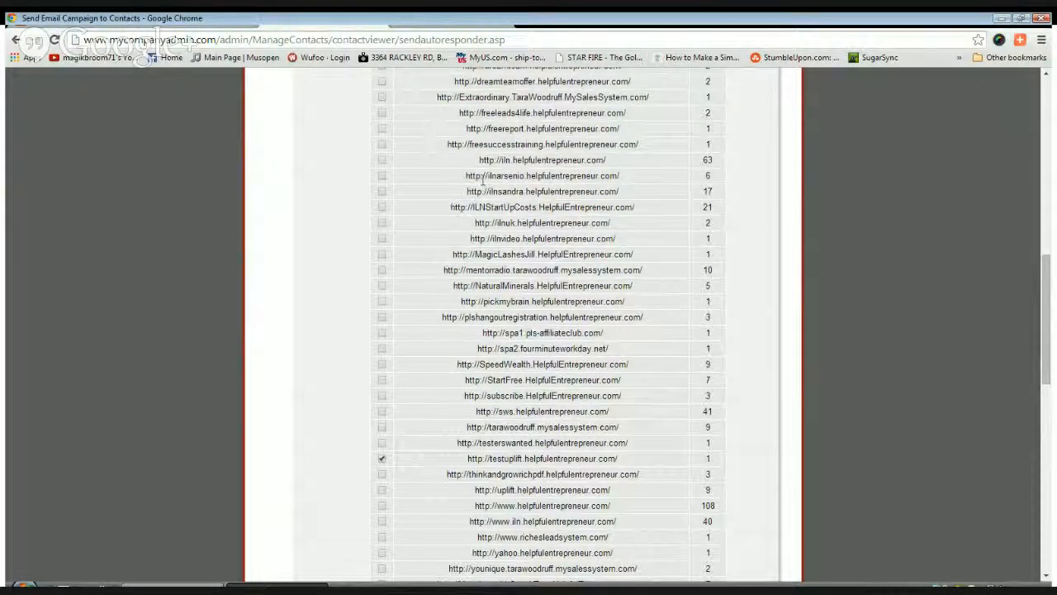
scroll(778, 341, down, 2)
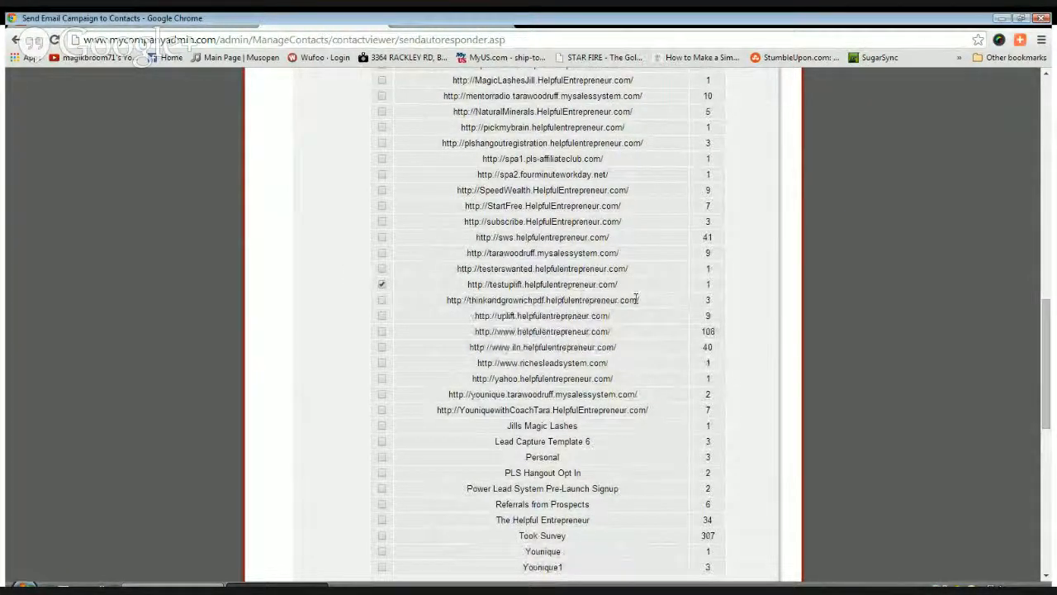
scroll(243, 346, down, 4)
scroll(205, 357, down, 2)
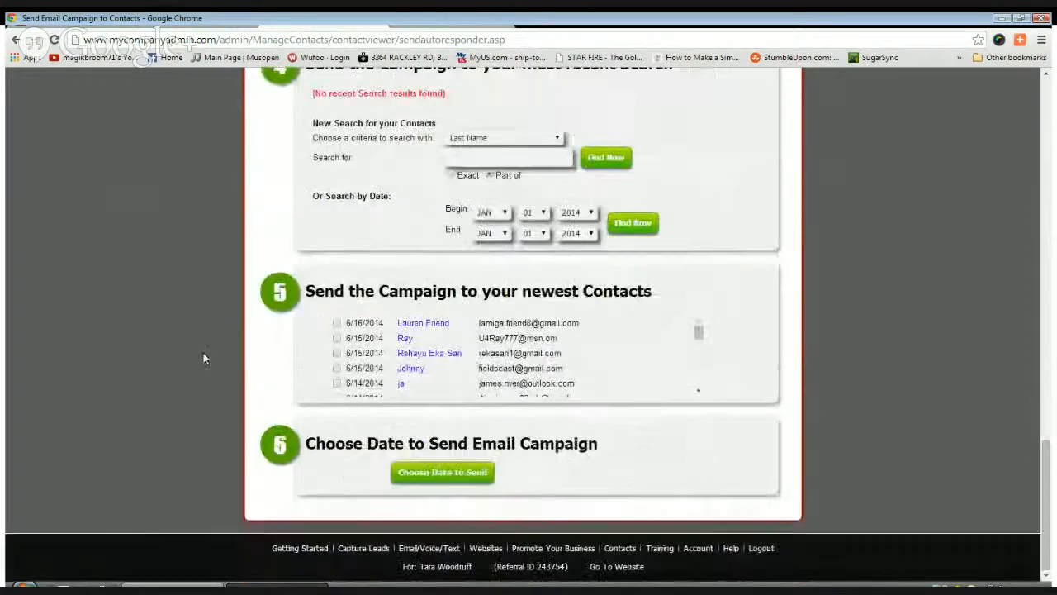
click(446, 478)
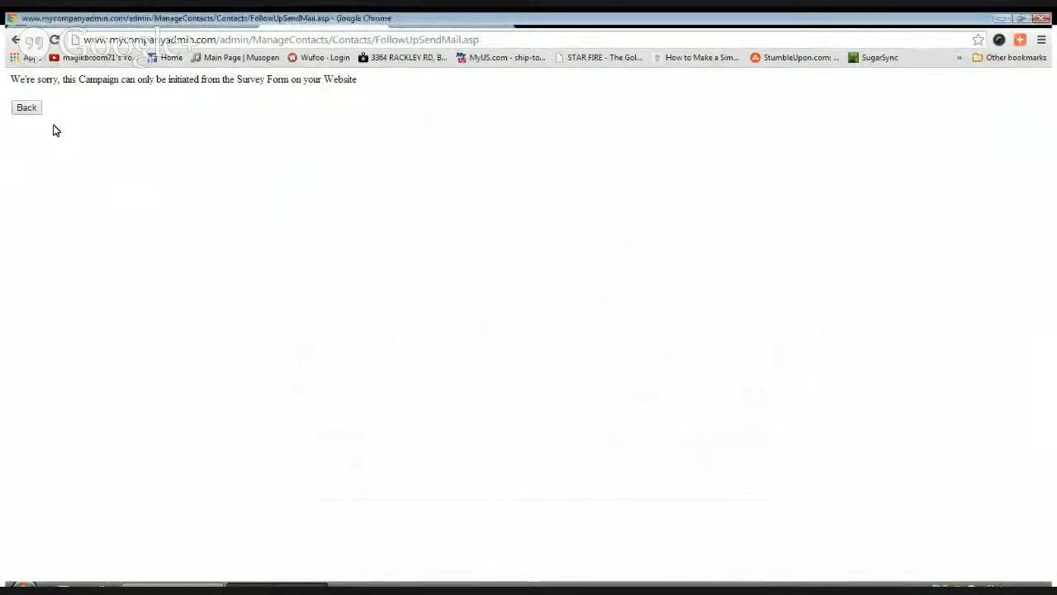
click(27, 108)
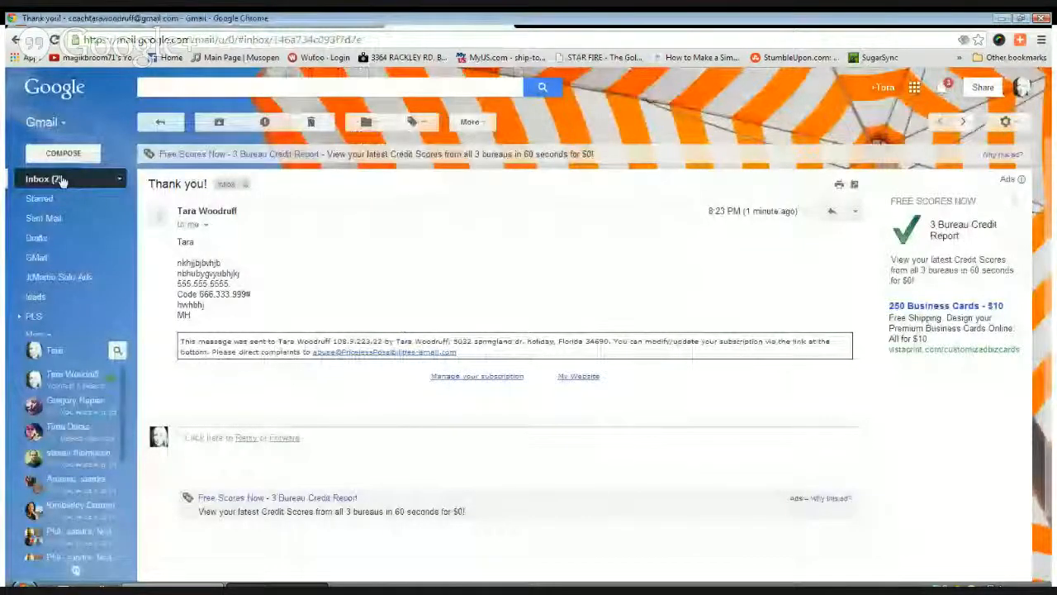
Open 'UpLift Yourself Call Information [One Hour]' from the inbox and read through its call-in details
click(62, 180)
click(549, 217)
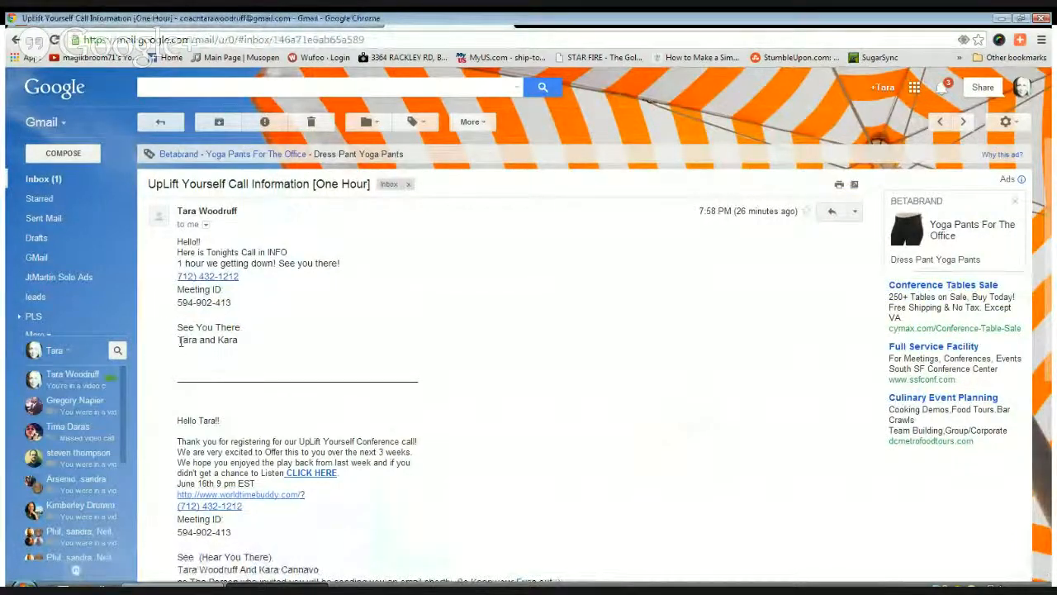
scroll(468, 345, down, 2)
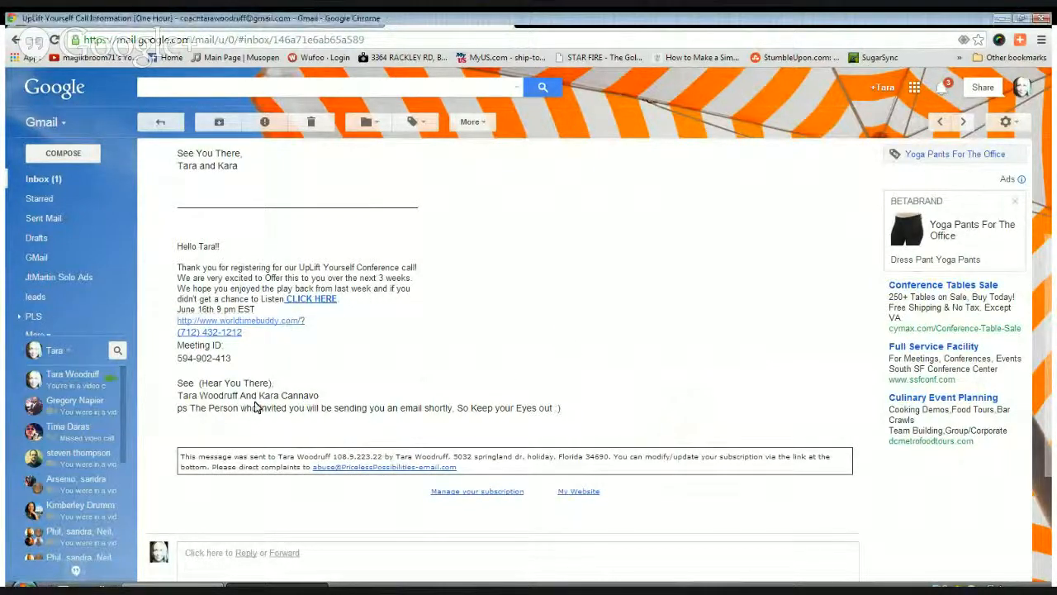
scroll(589, 419, up, 3)
scroll(576, 396, down, 3)
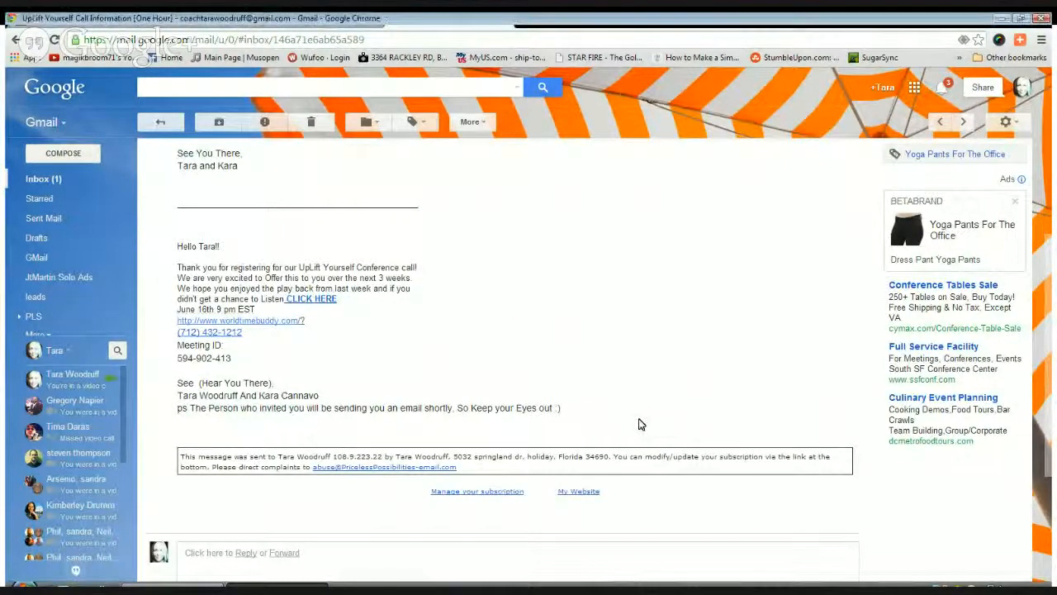
scroll(495, 355, up, 3)
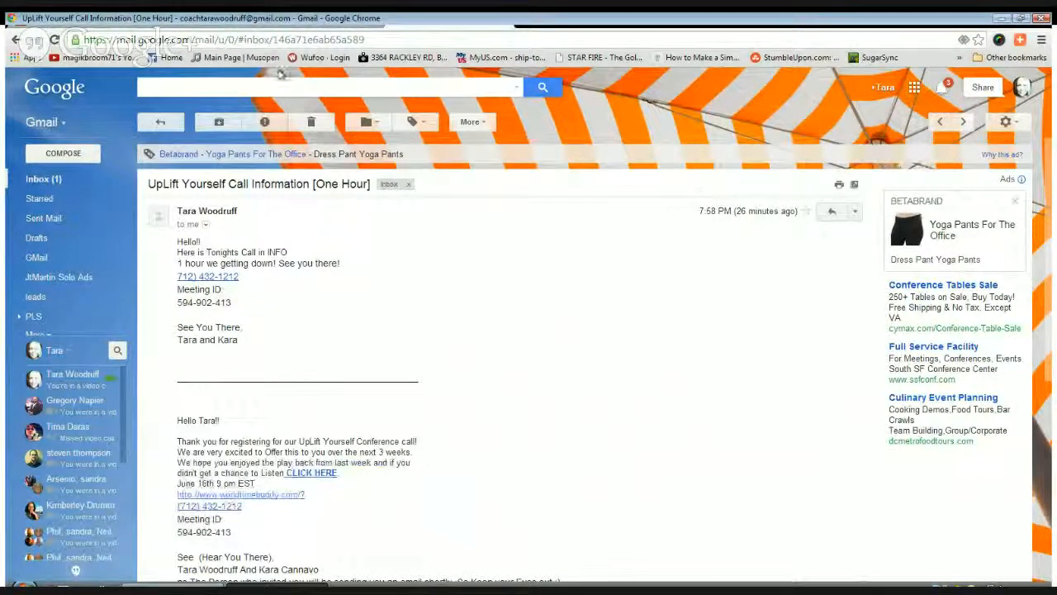
Open the uplift group from Contacts > Contact Manager > Groups to list its 9 contacts
click(309, 21)
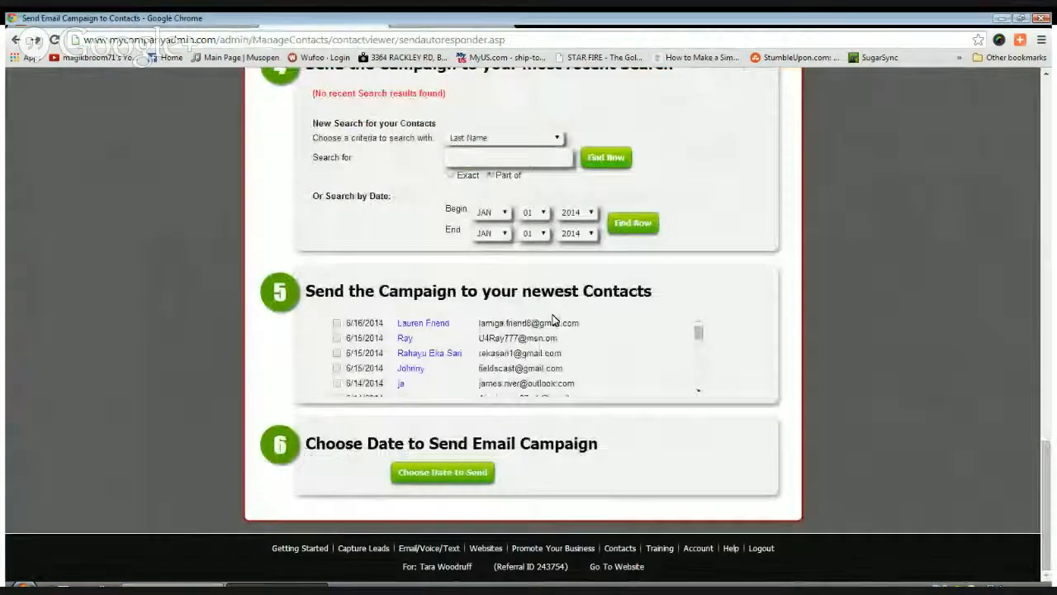
scroll(618, 309, up, 15)
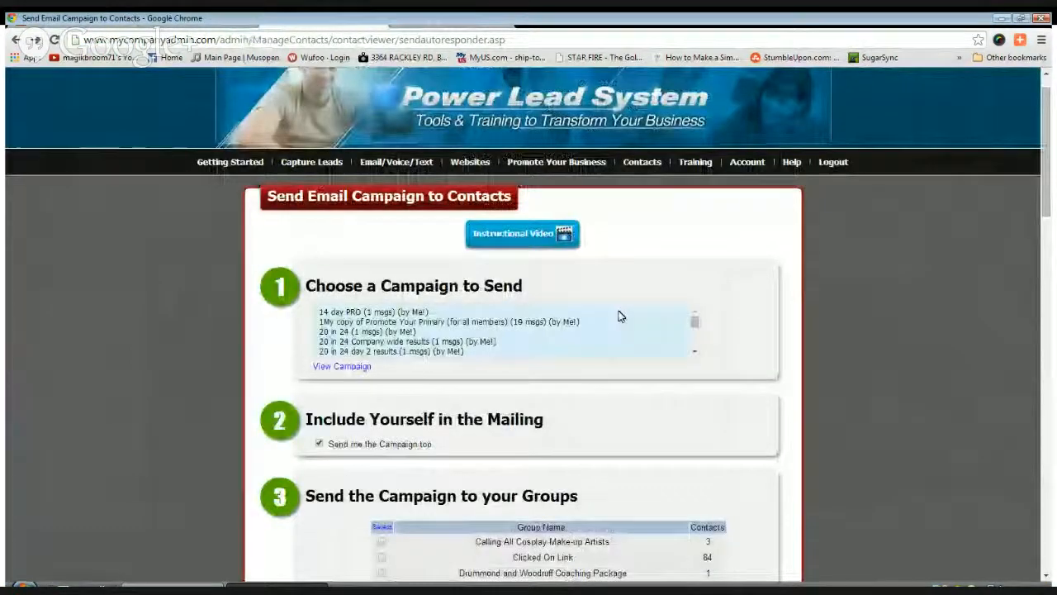
mouse_move(641, 162)
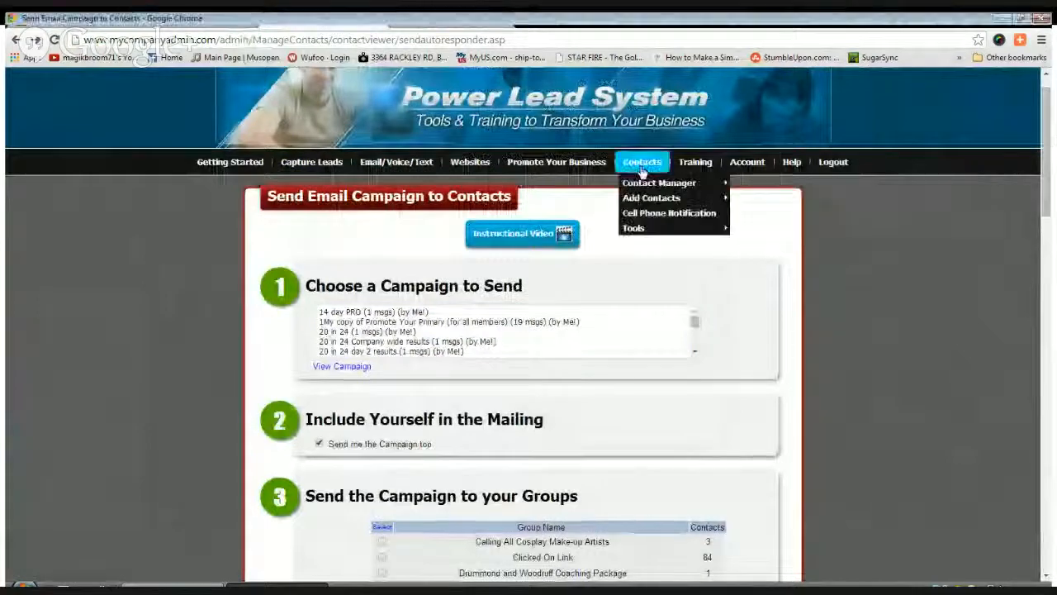
mouse_move(716, 184)
click(748, 199)
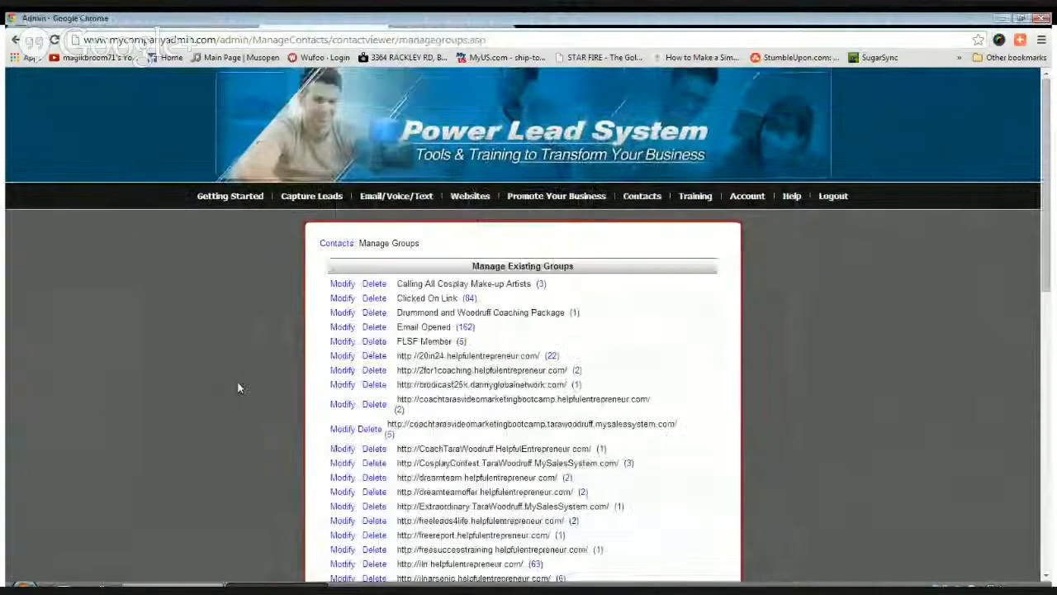
scroll(237, 382, down, 3)
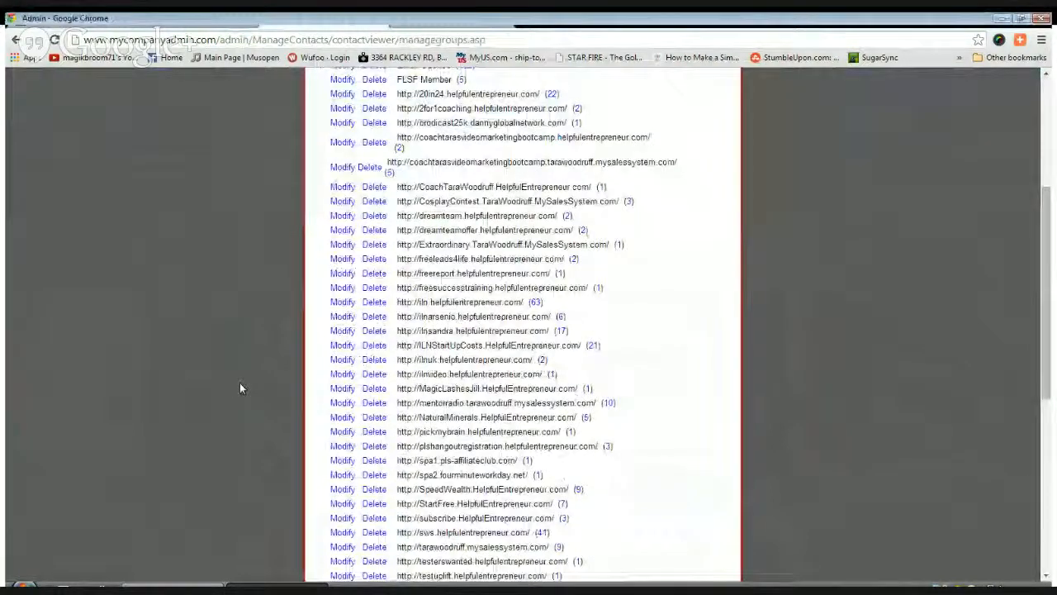
scroll(239, 388, down, 3)
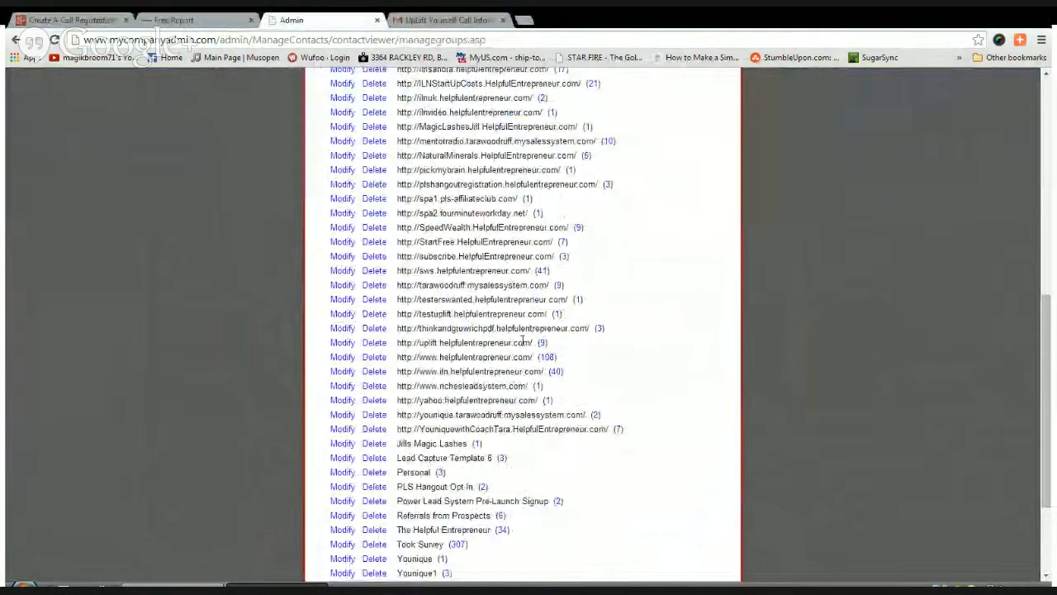
click(523, 341)
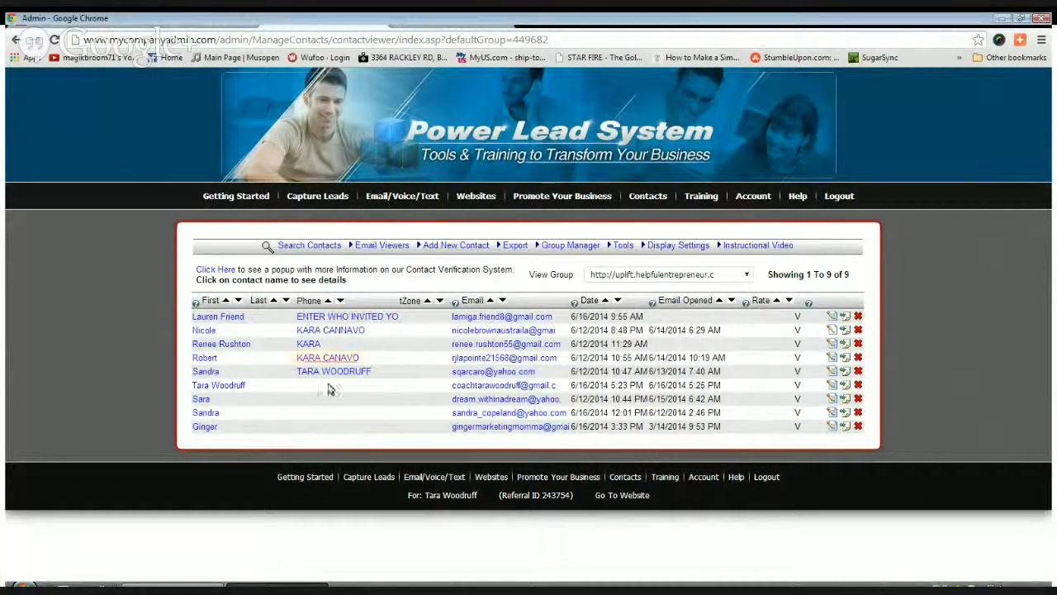
click(412, 27)
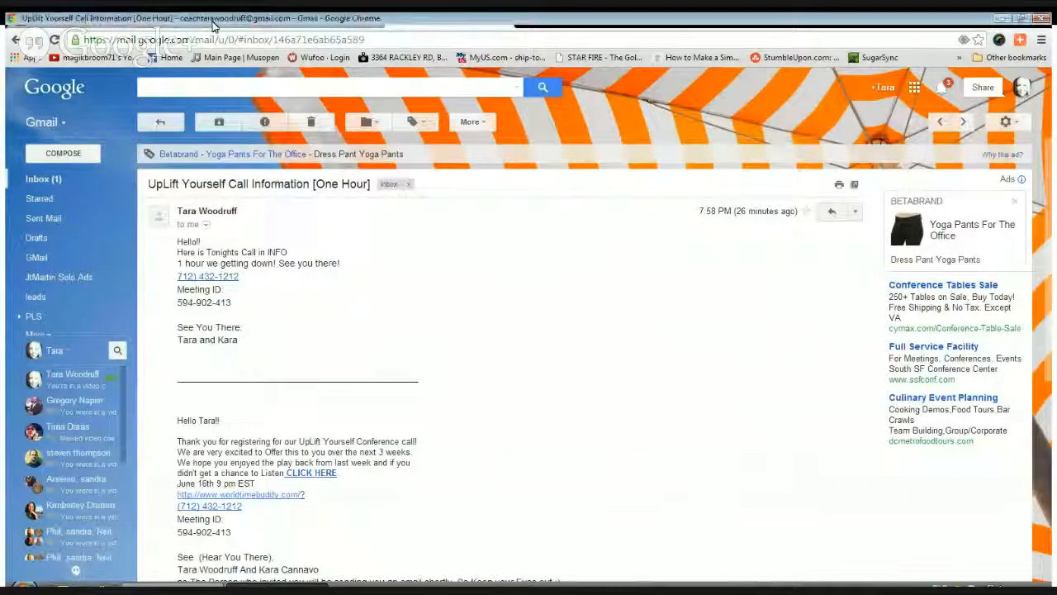
click(158, 20)
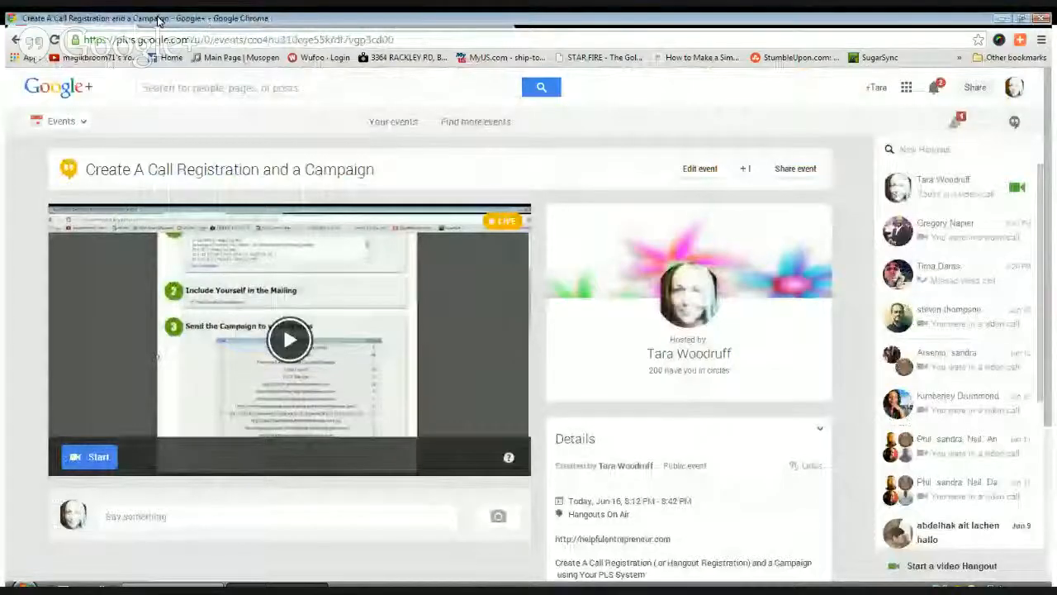
click(324, 23)
mouse_move(383, 204)
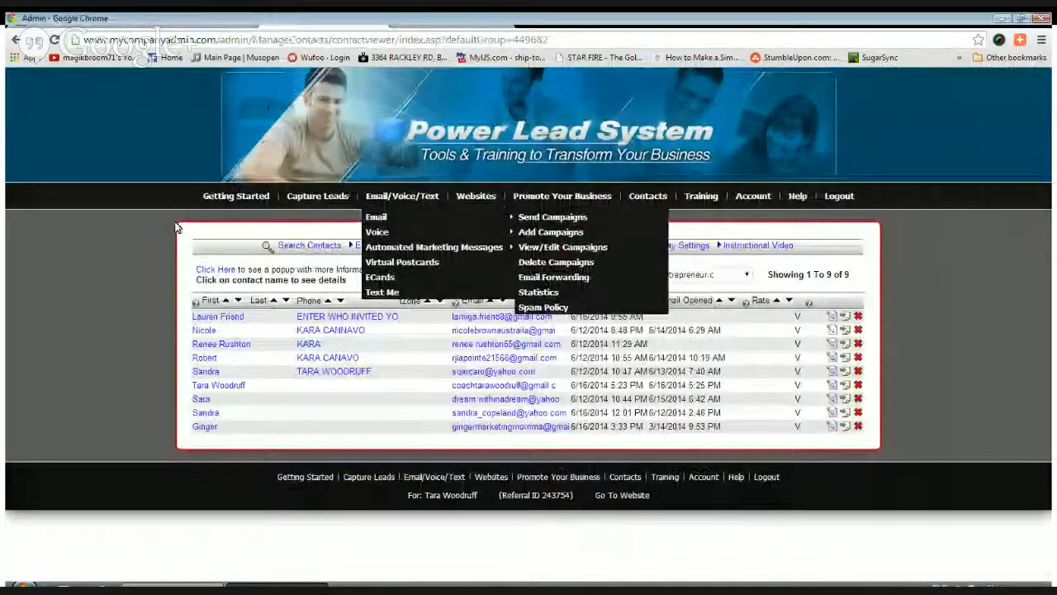